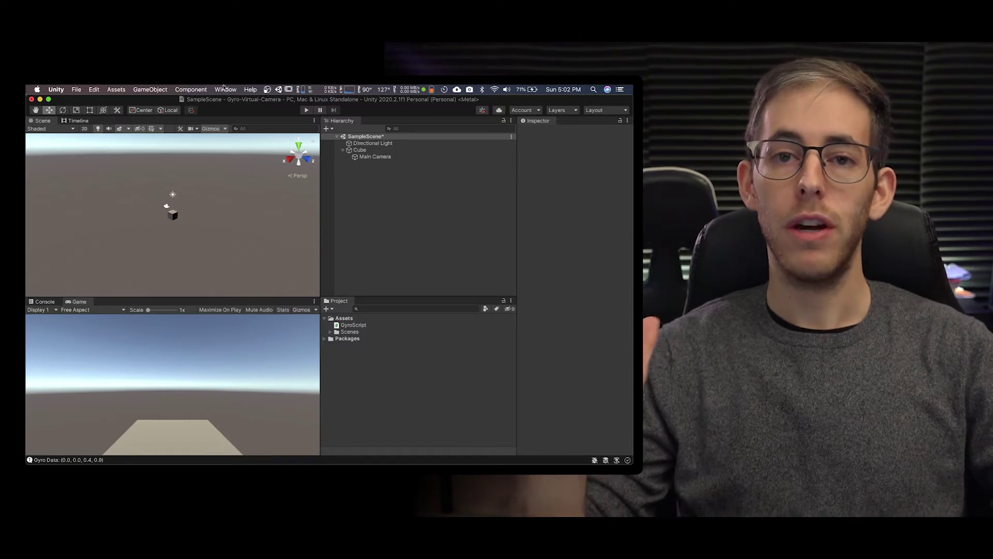
Install ProBuilder 4.4.0 from the Unity Registry in Package Manager, then check the Tools > ProBuilder menu
left_click(224, 88)
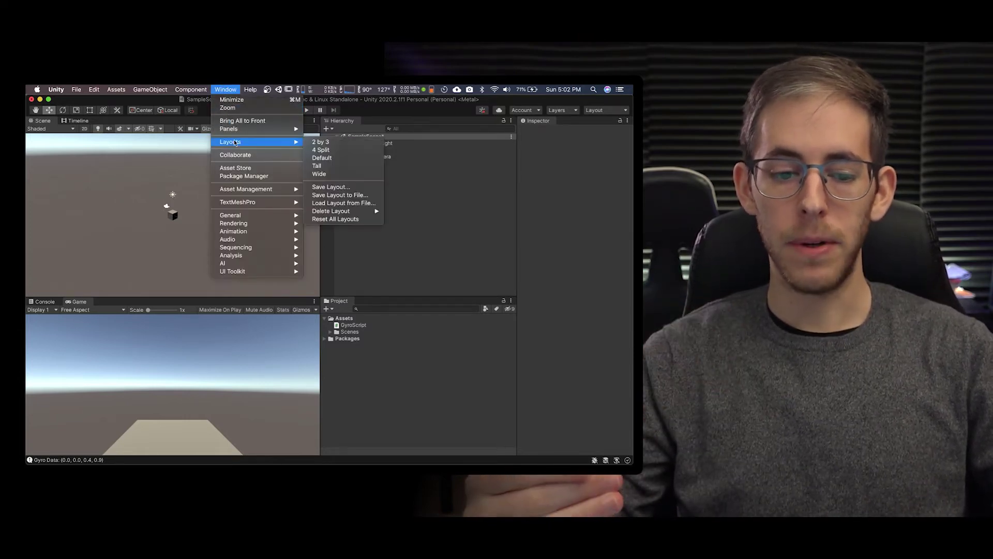
left_click(241, 176)
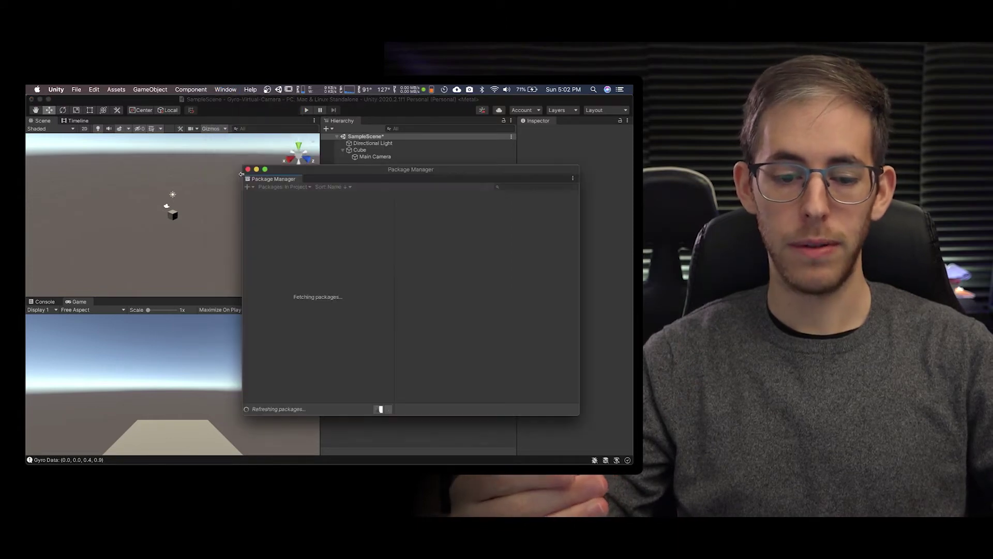
left_click(186, 160)
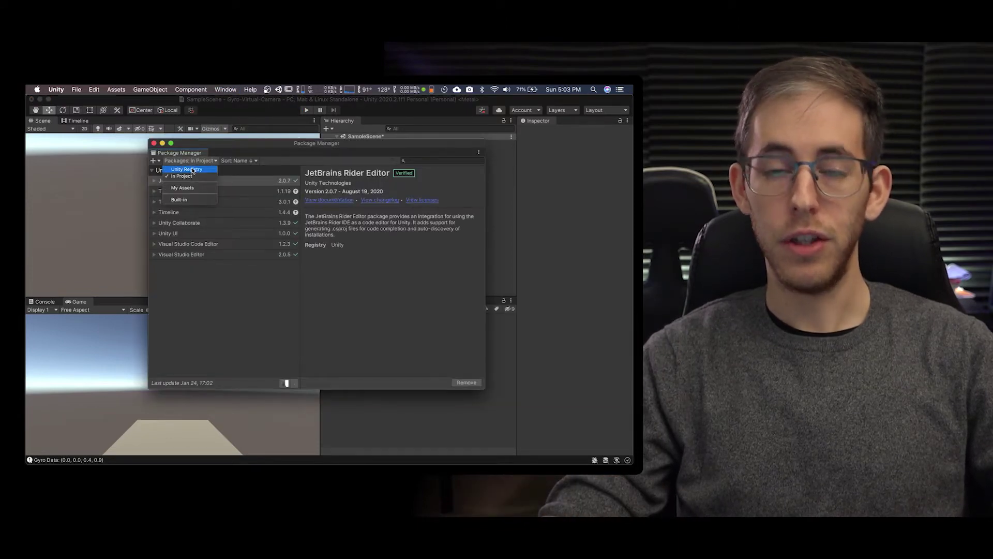
left_click(192, 170)
scroll(186, 311, "down", 5)
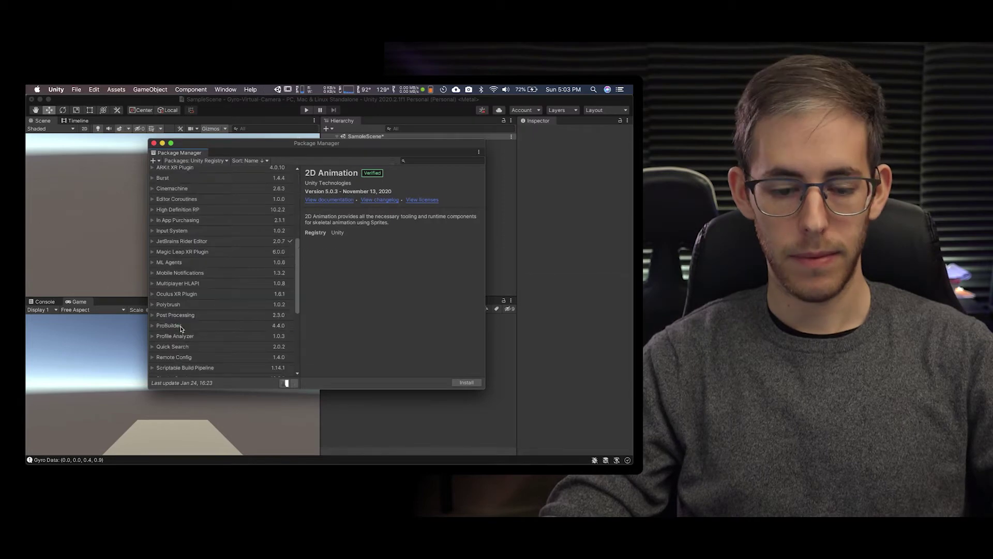
left_click(181, 326)
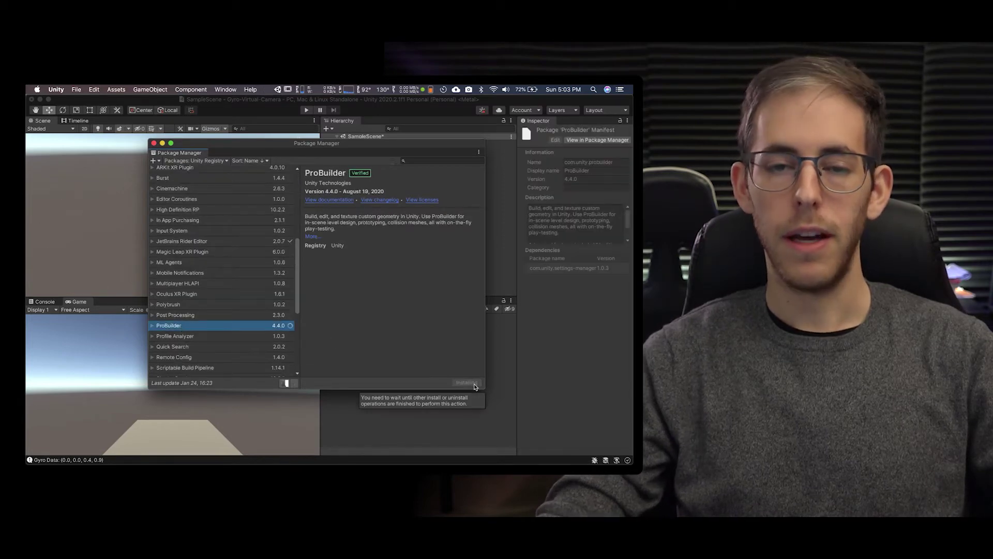
left_click(222, 89)
mouse_move(226, 102)
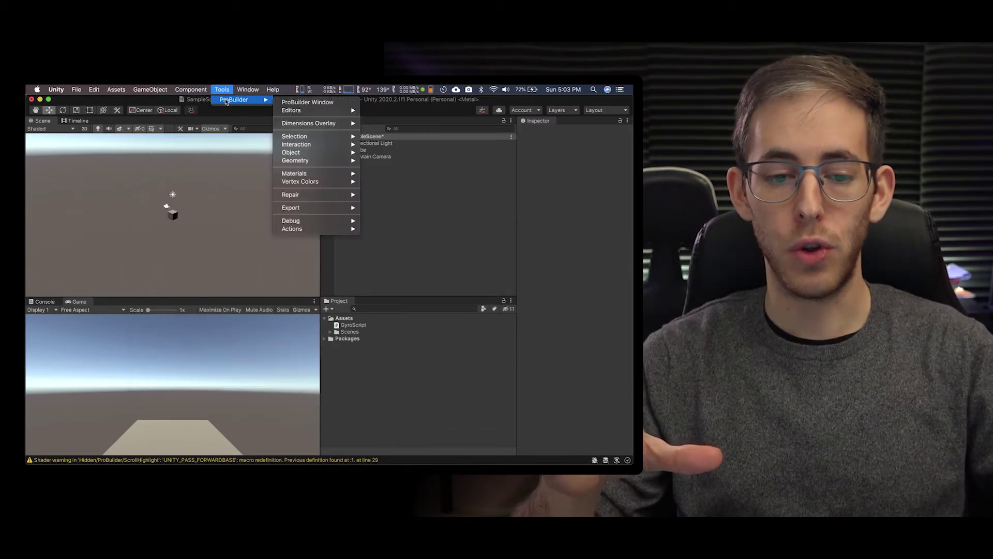
Open the ProBuilder Window, reposition it, and set its tools to text mode rather than icons
left_click(298, 104)
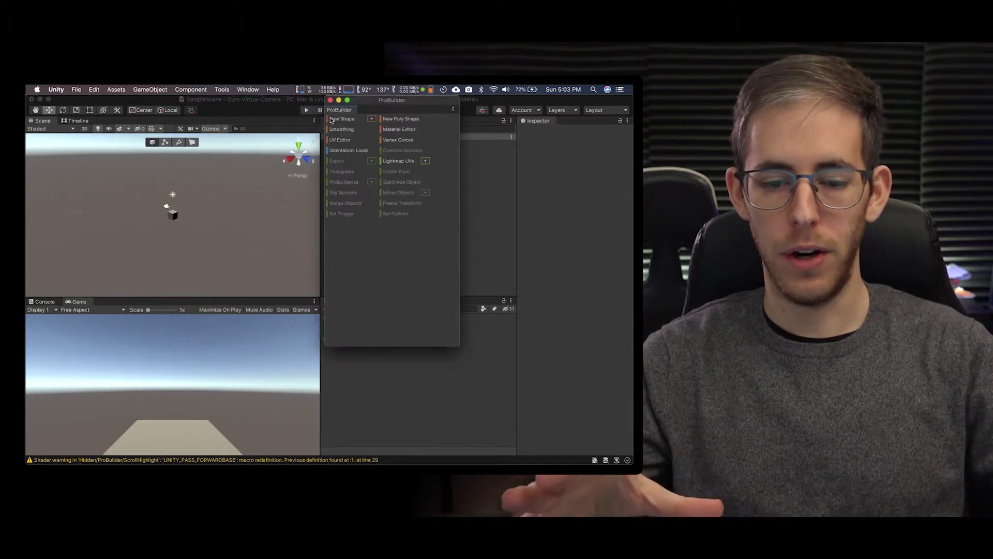
left_click_drag(399, 108, 448, 172)
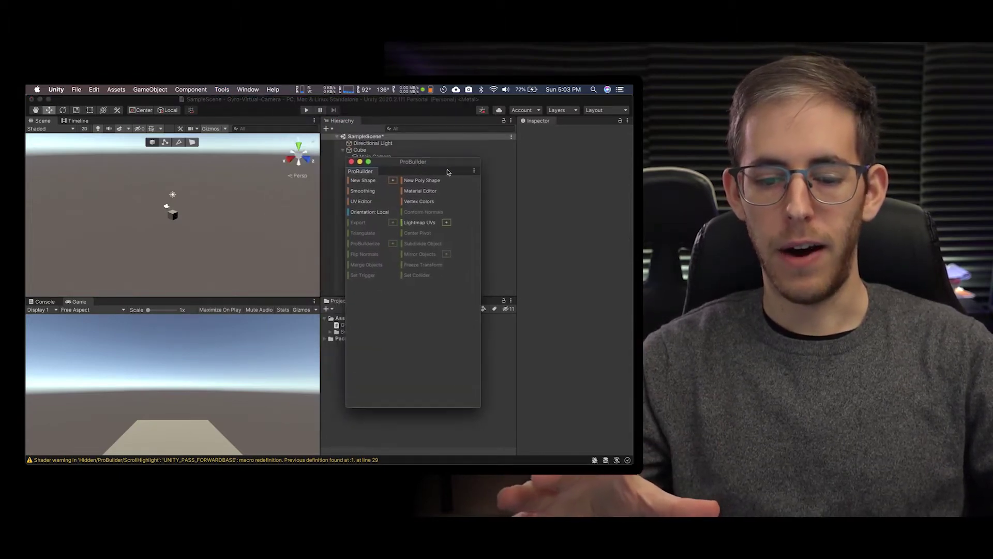
left_click(474, 172)
left_click(495, 191)
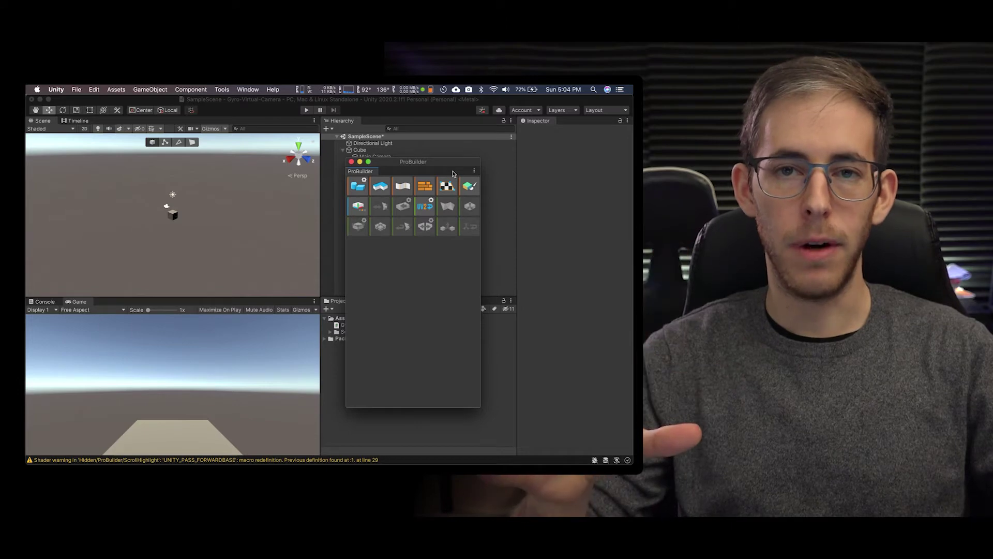
left_click(474, 171)
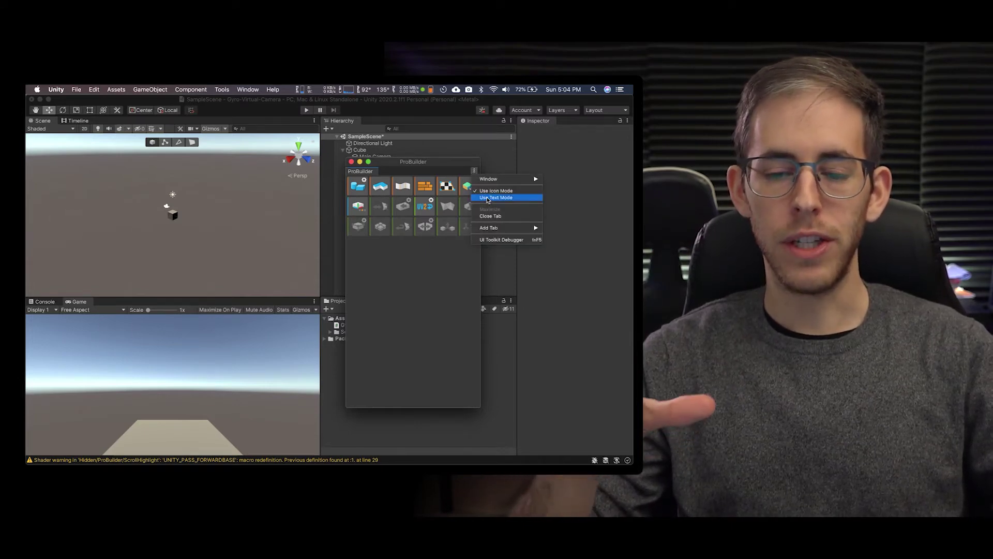
left_click(487, 197)
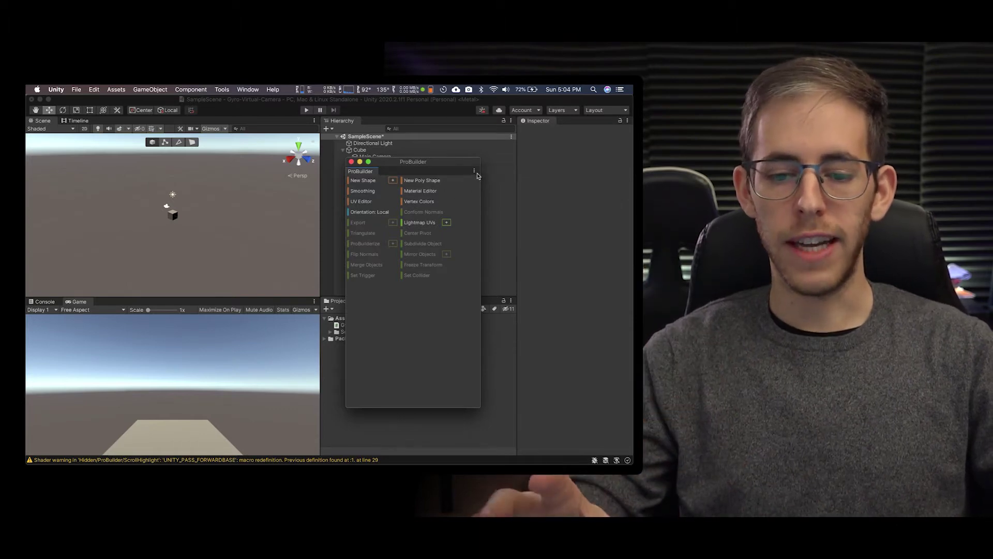
left_click(474, 171)
left_click(478, 191)
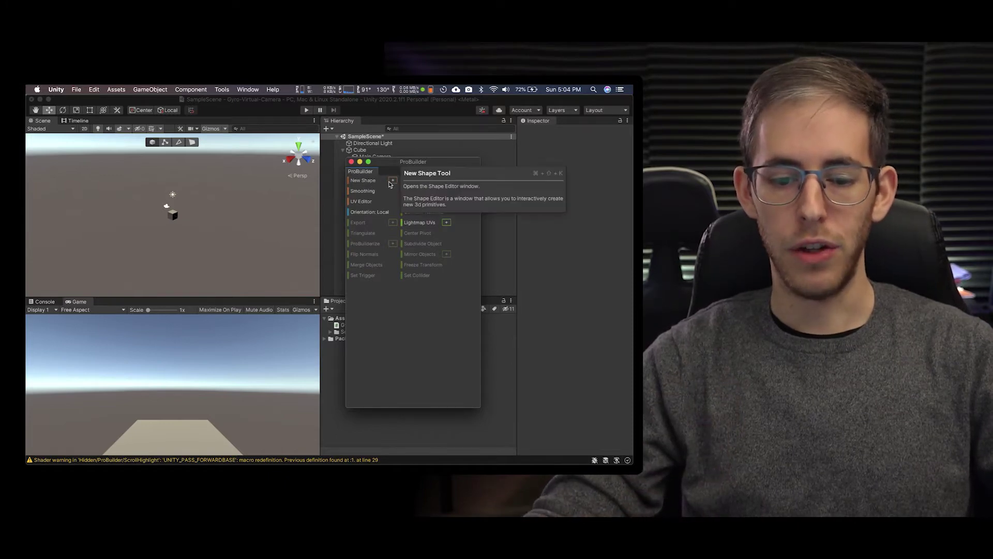
Create a new ProBuilder cube, Cube (1), and select one of its edges in edge mode
left_click(366, 185)
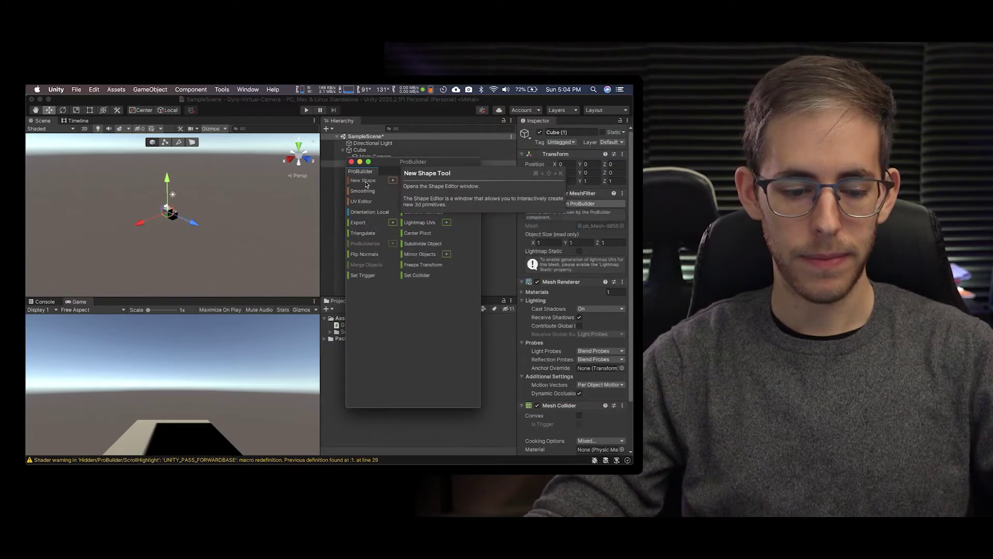
left_click(119, 221)
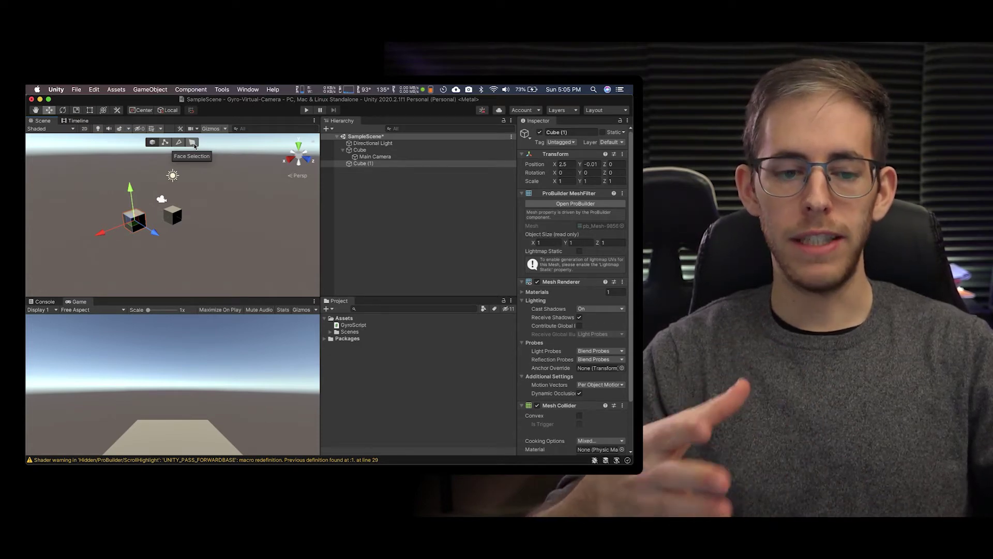
left_click(163, 144)
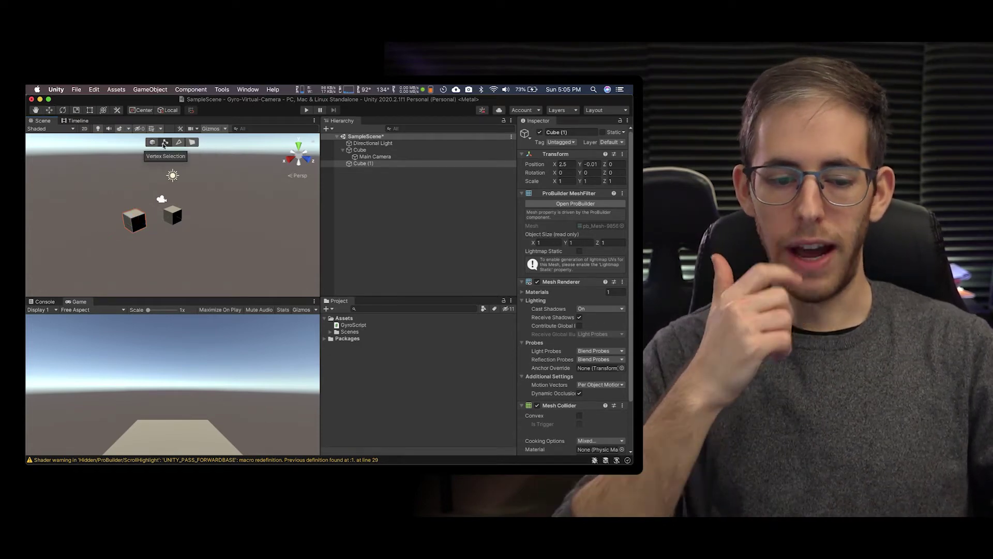
left_click(180, 143)
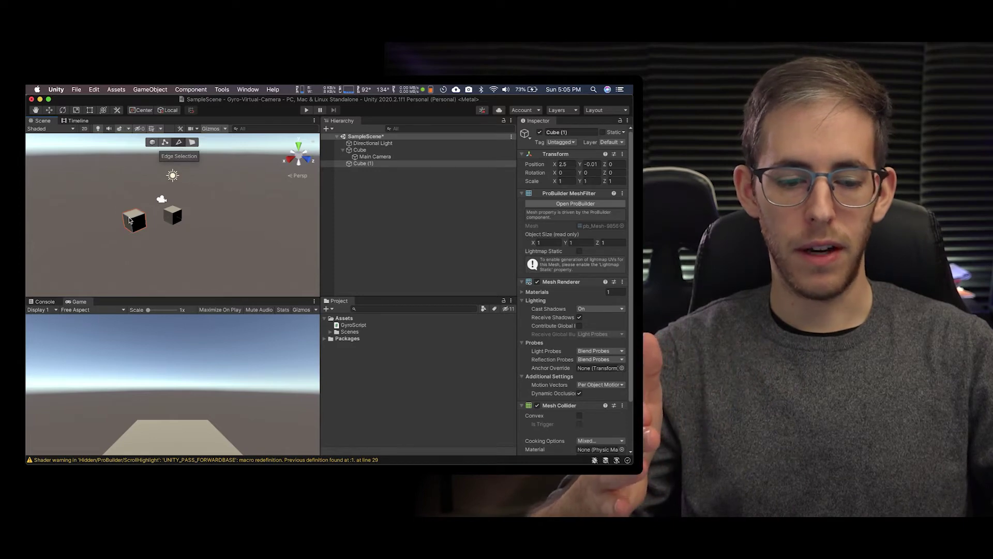
left_click(131, 220)
Move Main Camera to the Hierarchy root, delete the old Cube, and select Cube (1)
left_click_drag(376, 157, 362, 167)
right_click(360, 151)
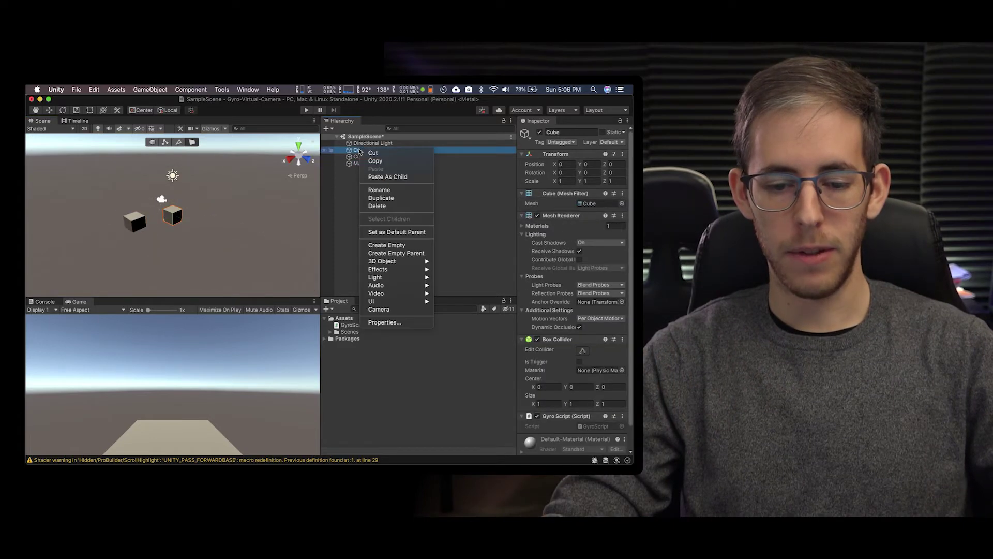
left_click(392, 207)
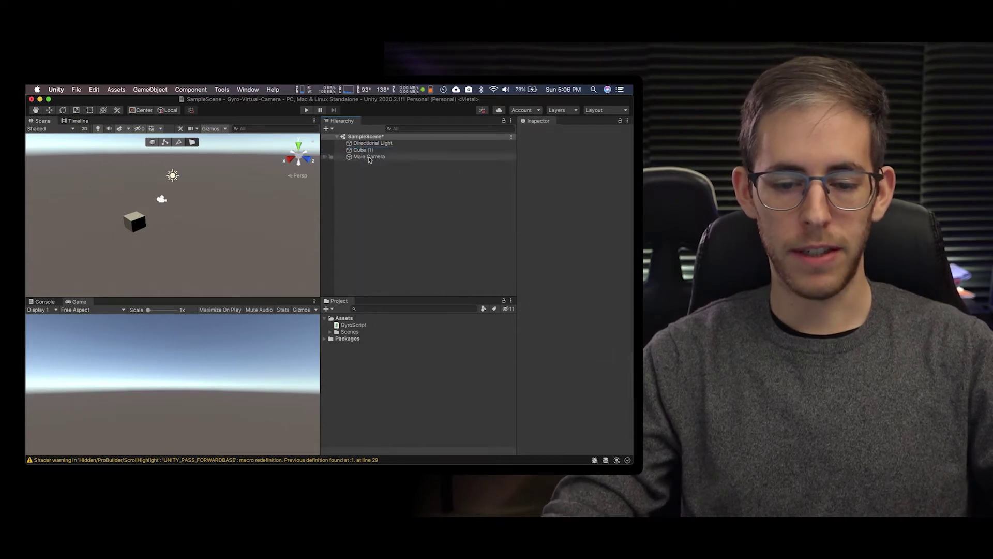
left_click(362, 151)
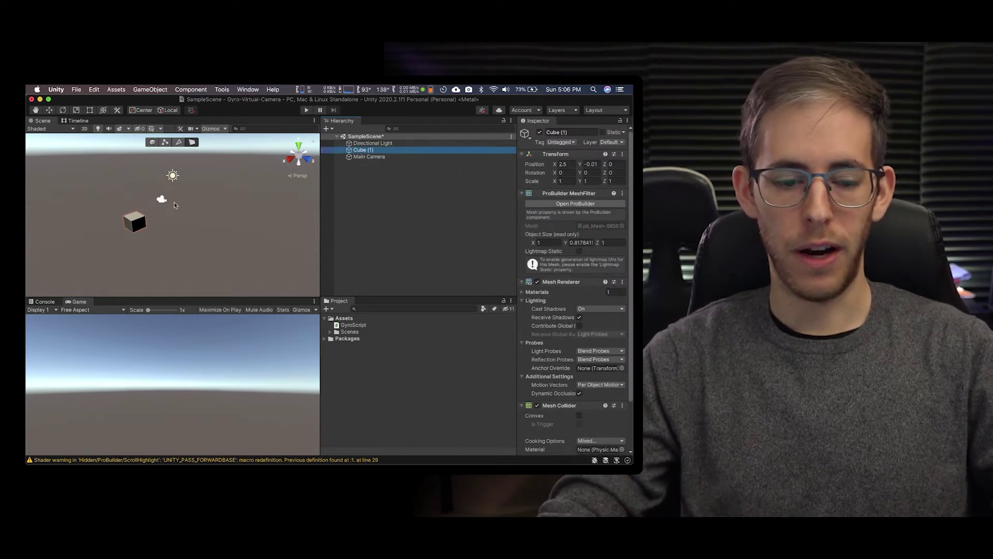
Dock the ProBuilder tools beside the Inspector and subdivide Cube (1) into a grid of quads
scroll(120, 230, "up", 5)
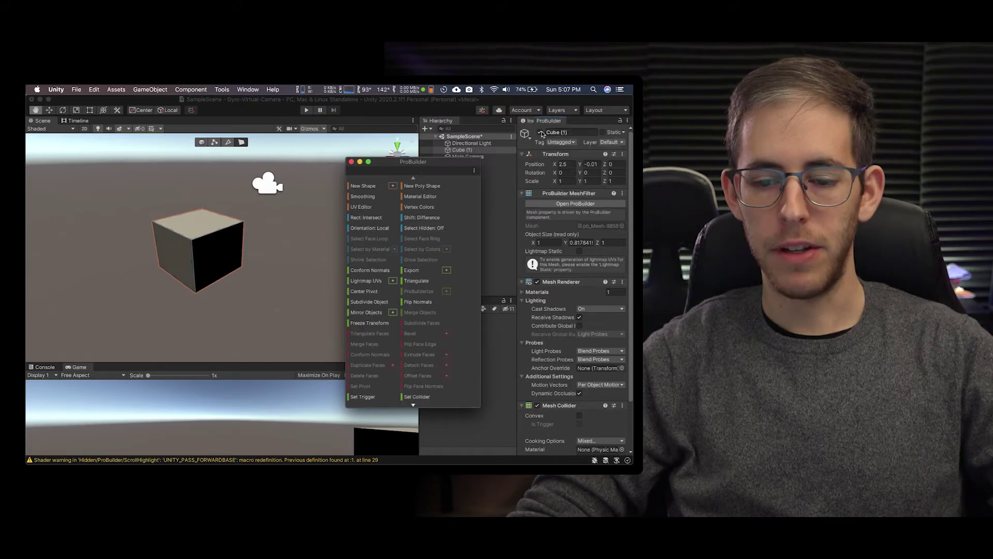
left_click_drag(535, 122, 534, 124)
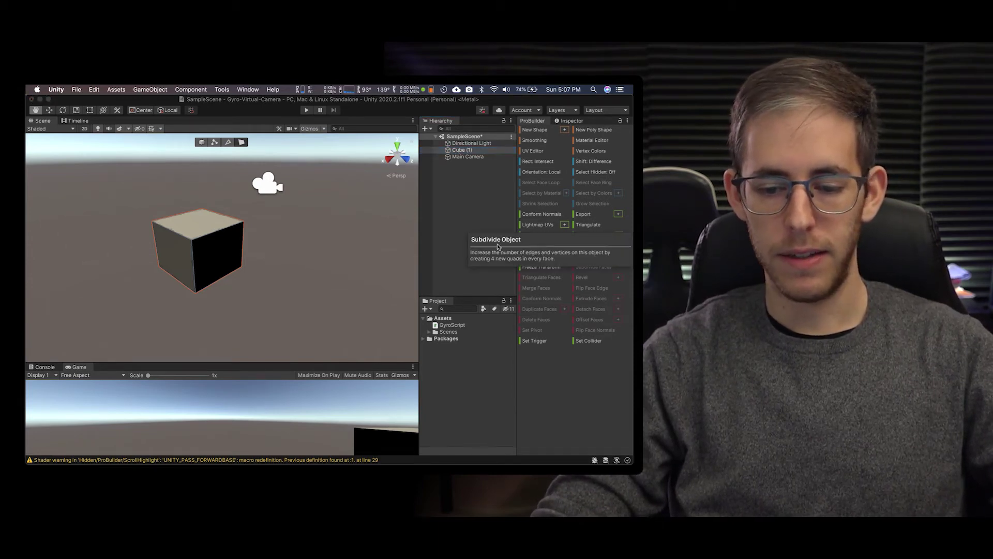
left_click(499, 247)
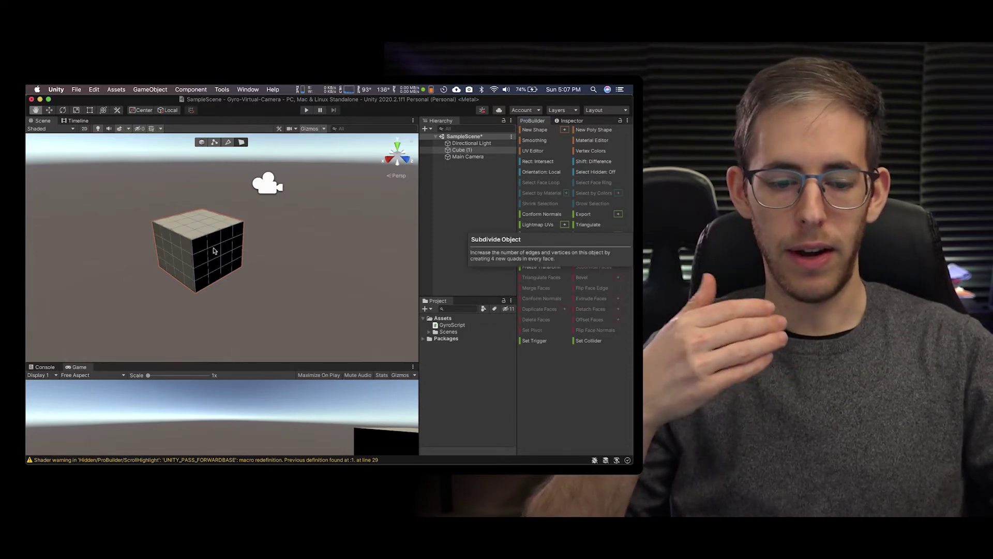
left_click(202, 143)
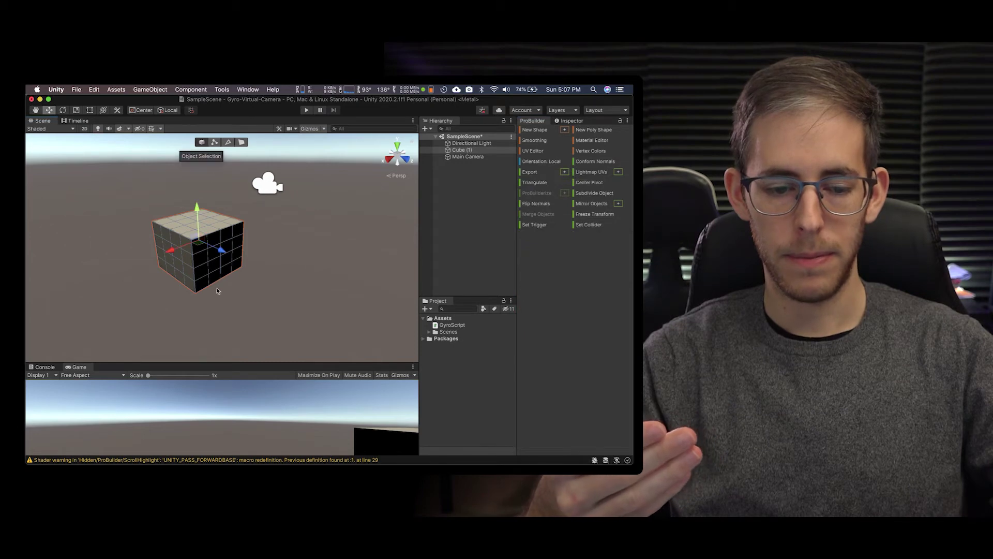
left_click(213, 144)
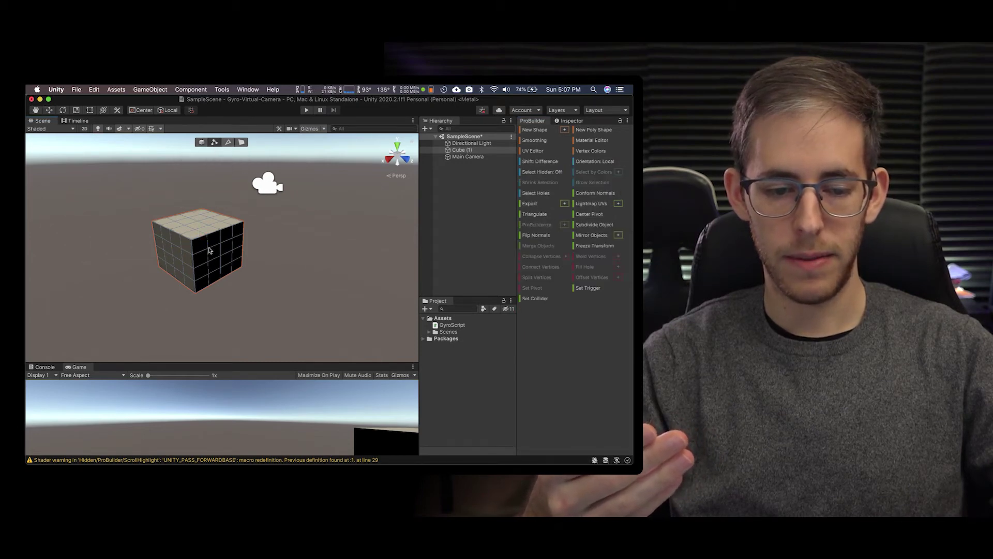
left_click(229, 141)
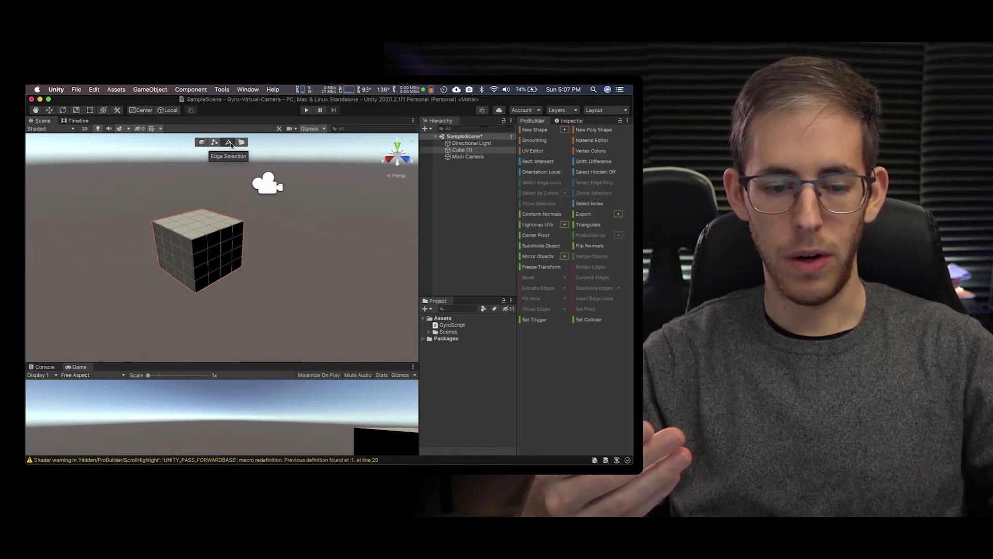
Select two adjacent front faces of Cube (1) and extrude them outward
left_click(241, 142)
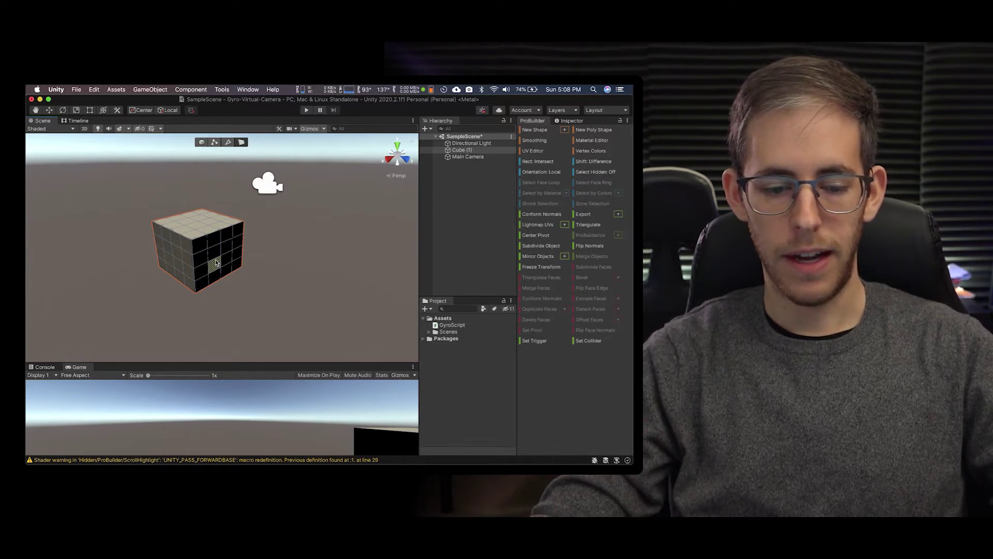
scroll(216, 263, "down", 2)
scroll(216, 262, "up", 5)
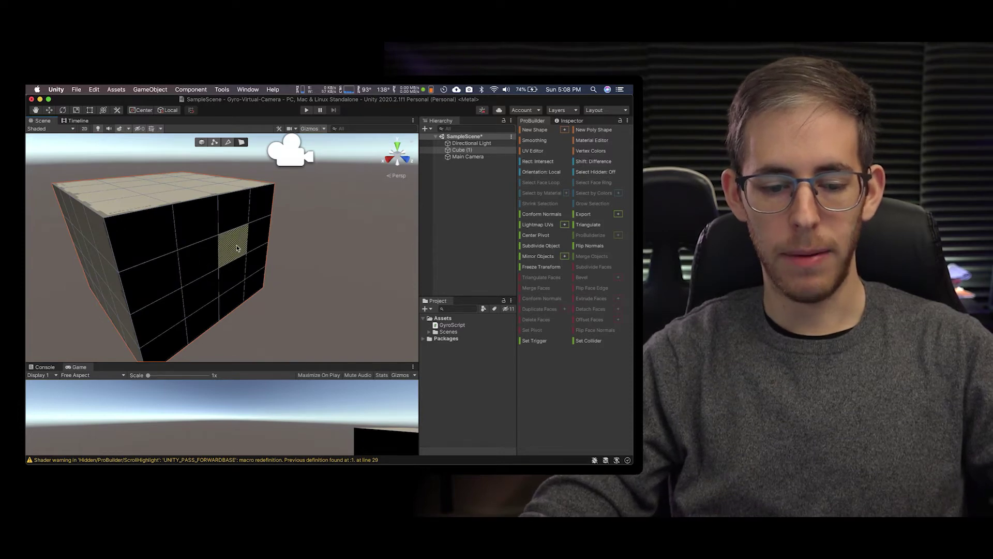
left_click(237, 248)
left_click(191, 255, "shift")
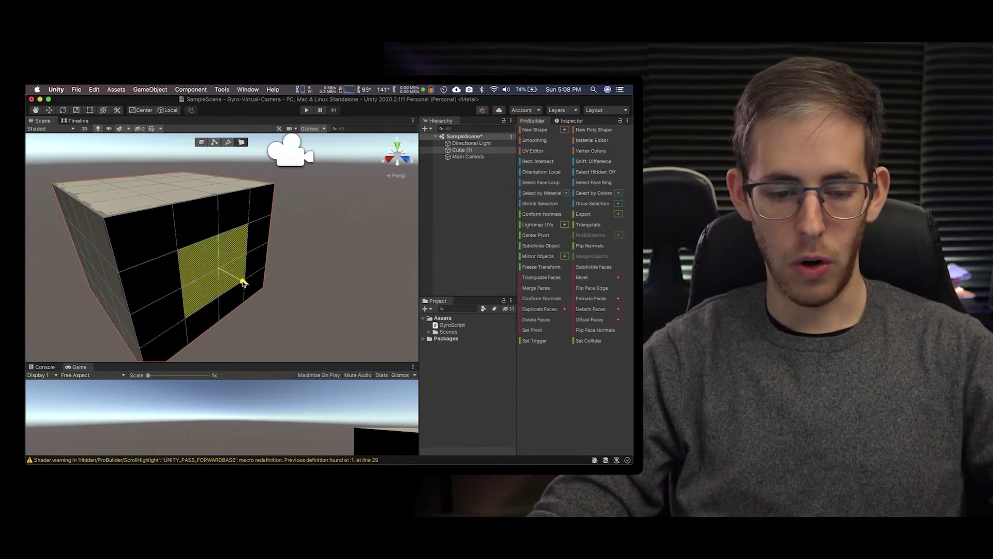
left_click_drag(242, 268, 129, 171)
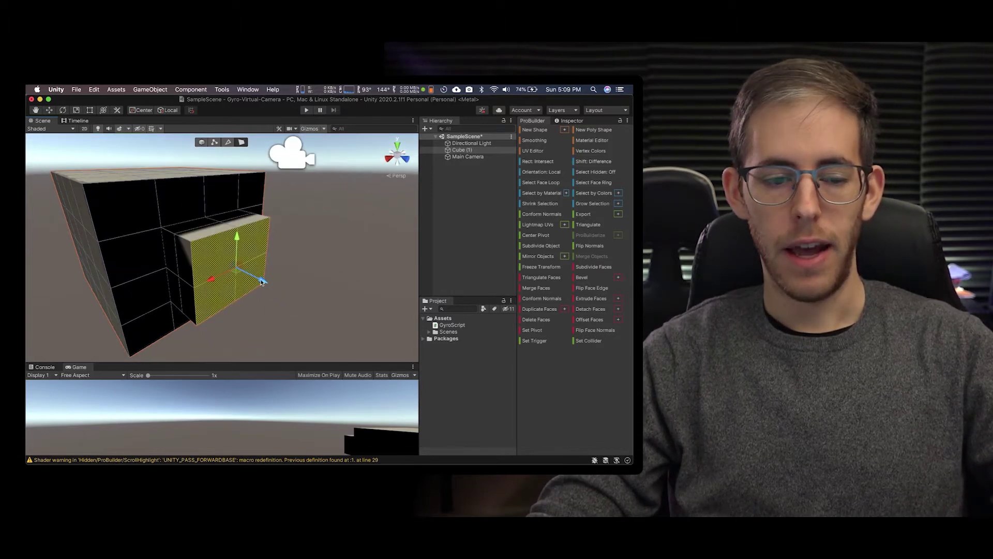
Scale the extruded faces much wider along X and taller along Y
left_click(76, 110)
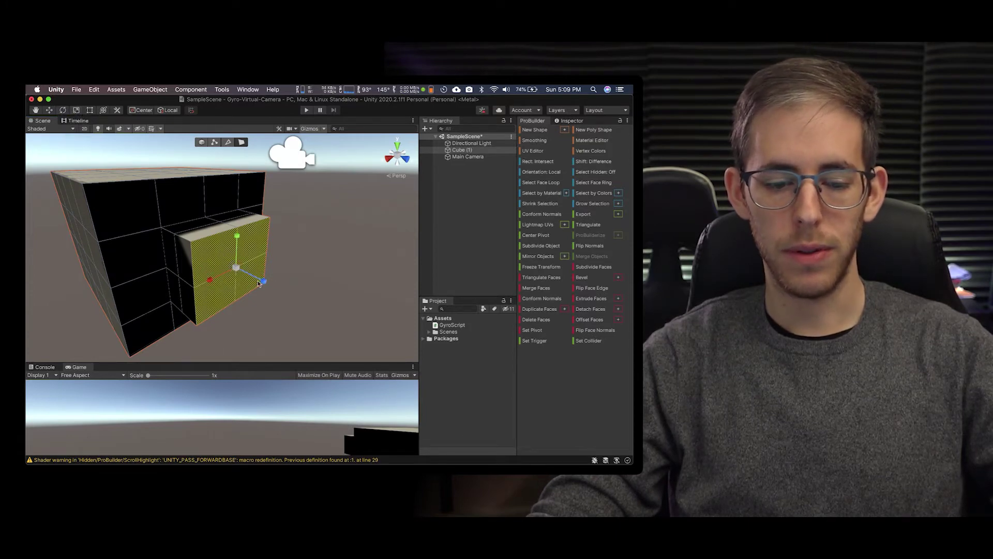
left_click_drag(212, 282, 196, 286)
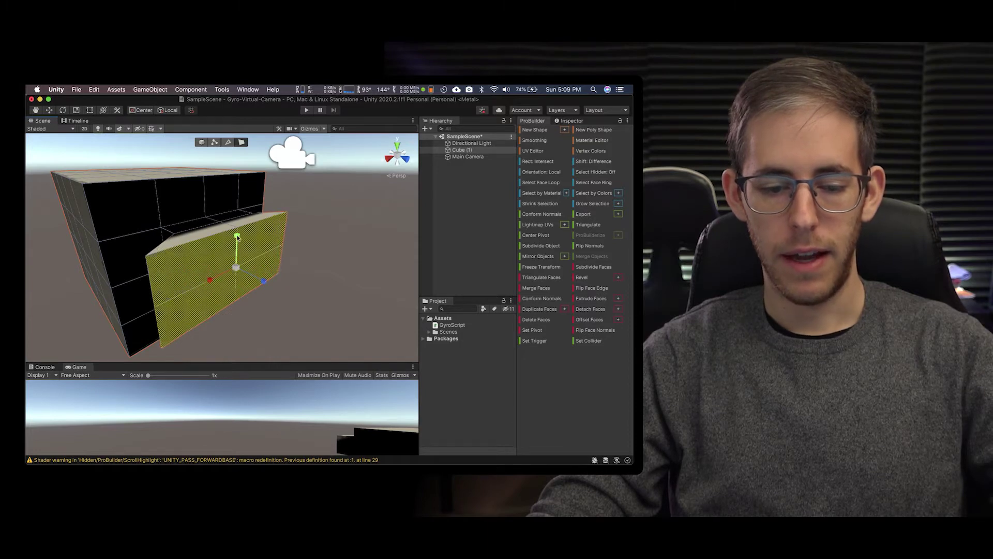
left_click_drag(237, 238, 236, 230)
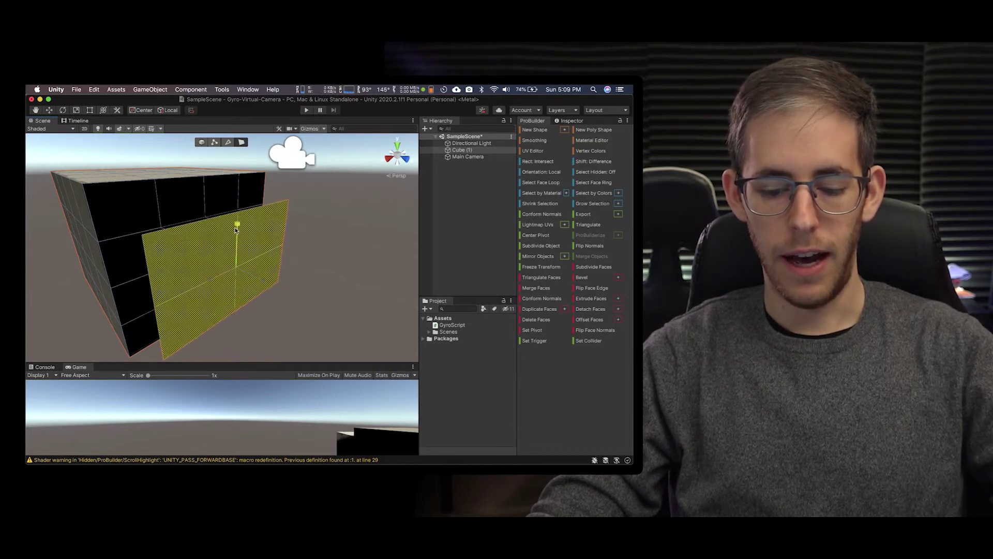
mouse_move(174, 251)
left_mouse_down("alt")
mouse_move(232, 245)
mouse_move(182, 235)
left_mouse_up("alt")
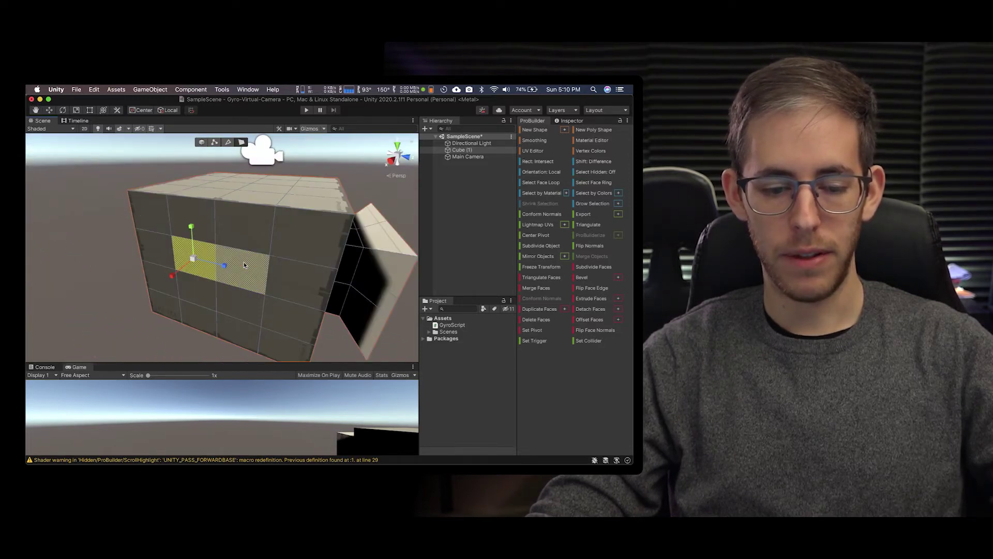
Select a 2x2 block of faces on the box's front and push them inward as a recessed window
left_click(245, 266)
left_click(239, 310, "shift")
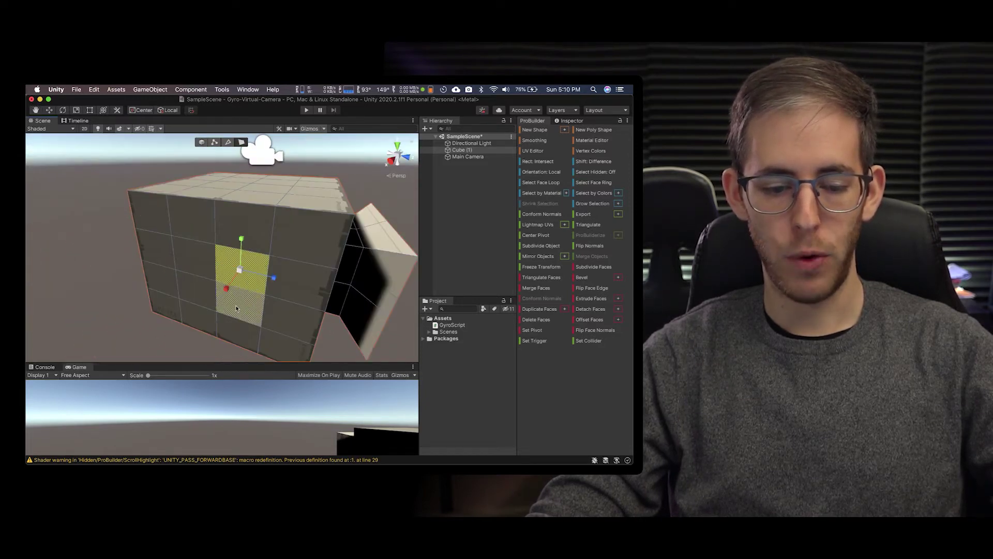
left_click(191, 292, "shift")
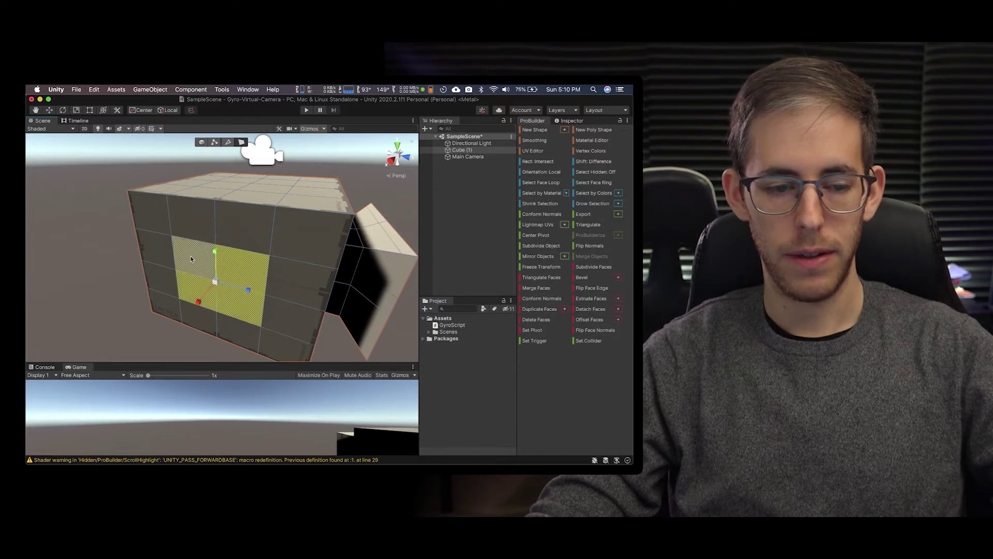
left_click(191, 258, "shift")
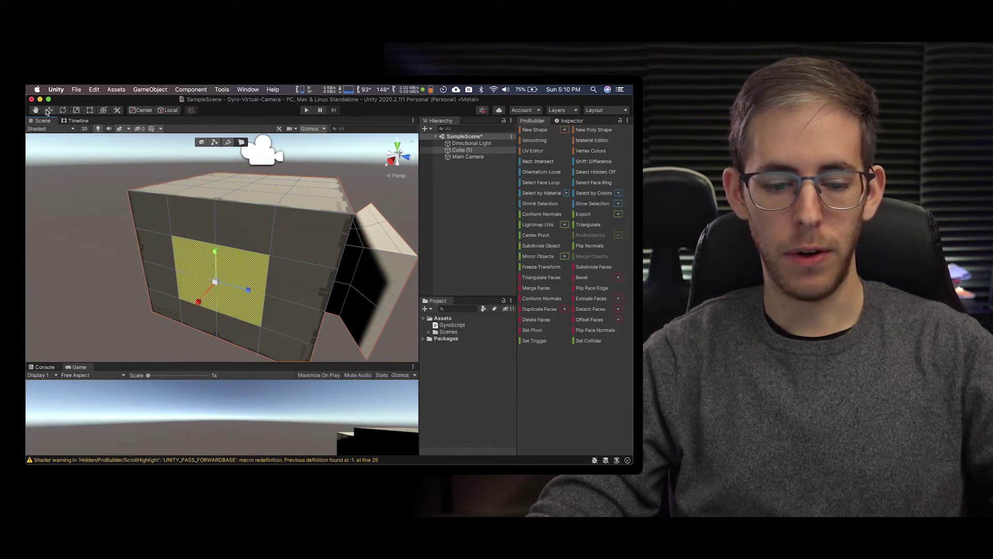
left_click_drag(200, 303, 212, 291, "shift")
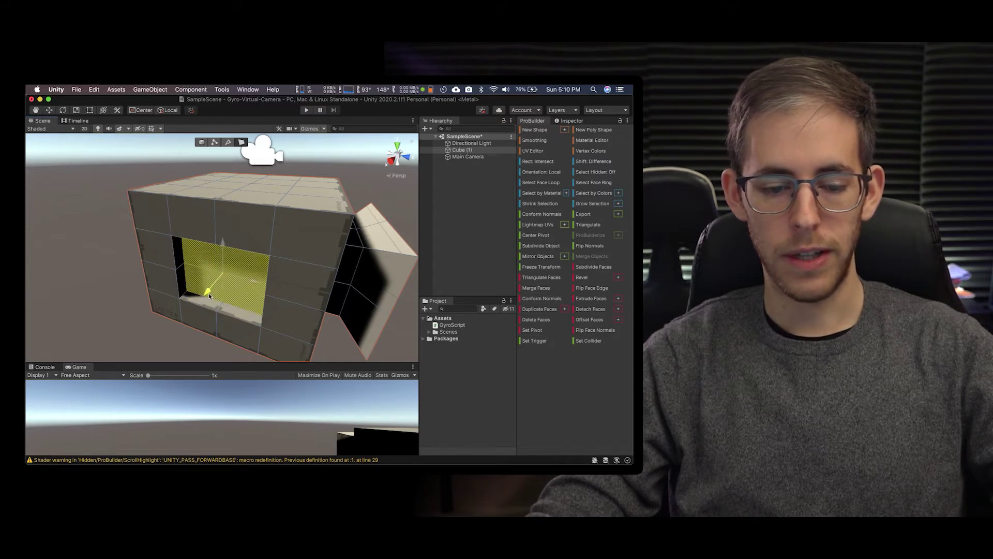
left_click(462, 201)
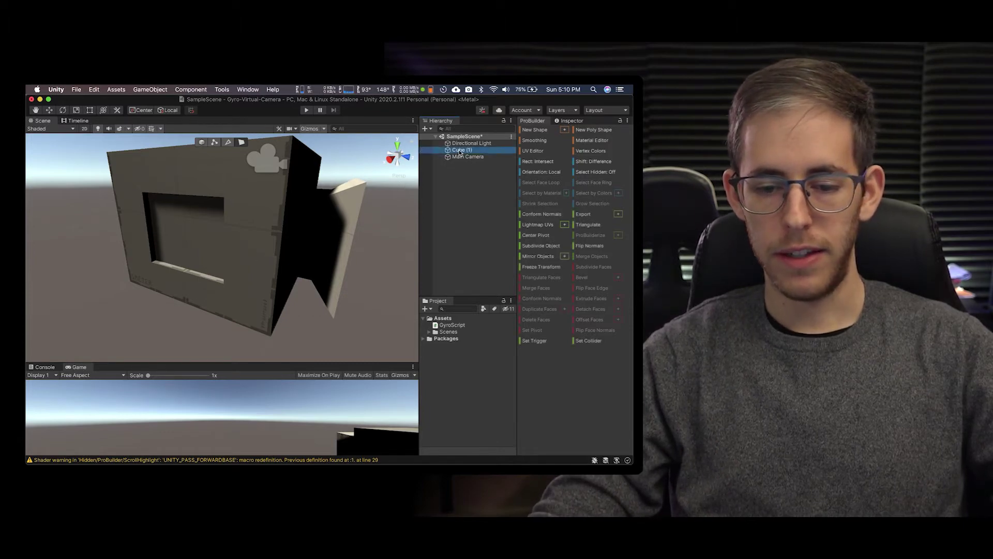
Add a 3D Cylinder and make it a child of Cube (1)
right_click(462, 193)
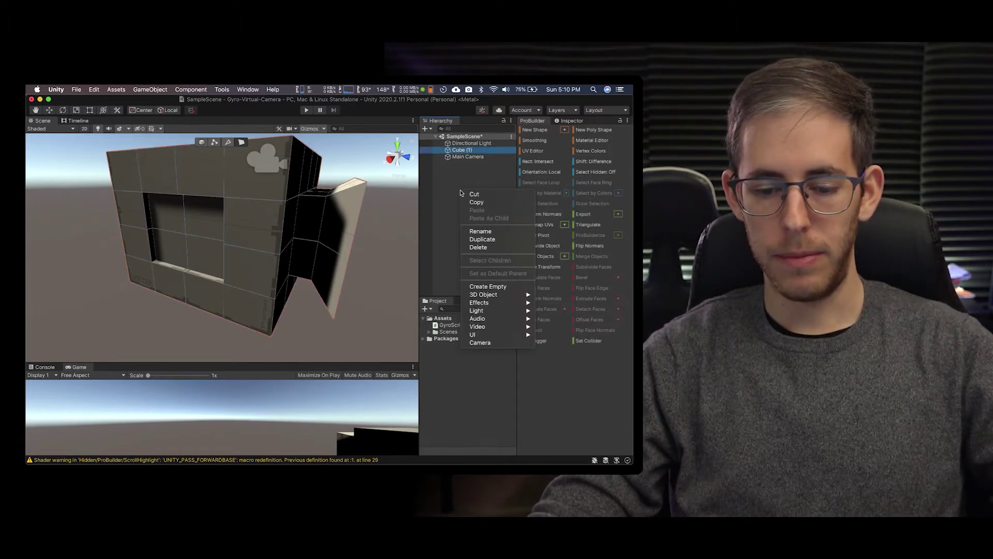
mouse_move(522, 294)
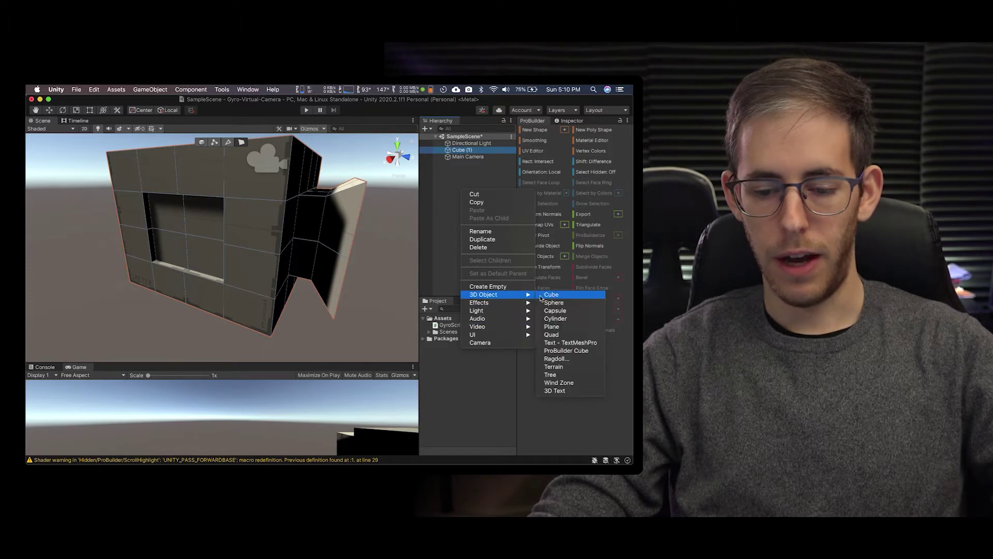
left_click(564, 320)
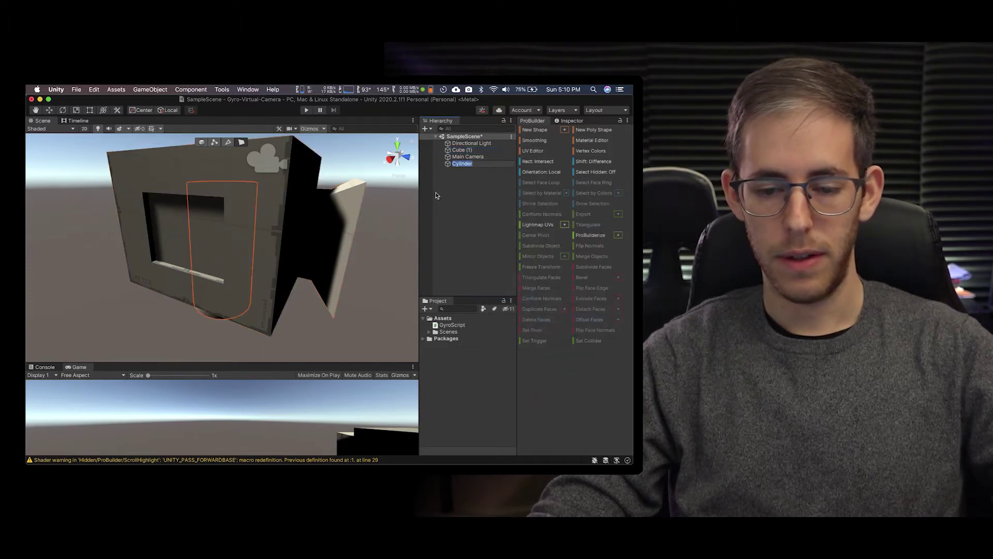
left_click(450, 165)
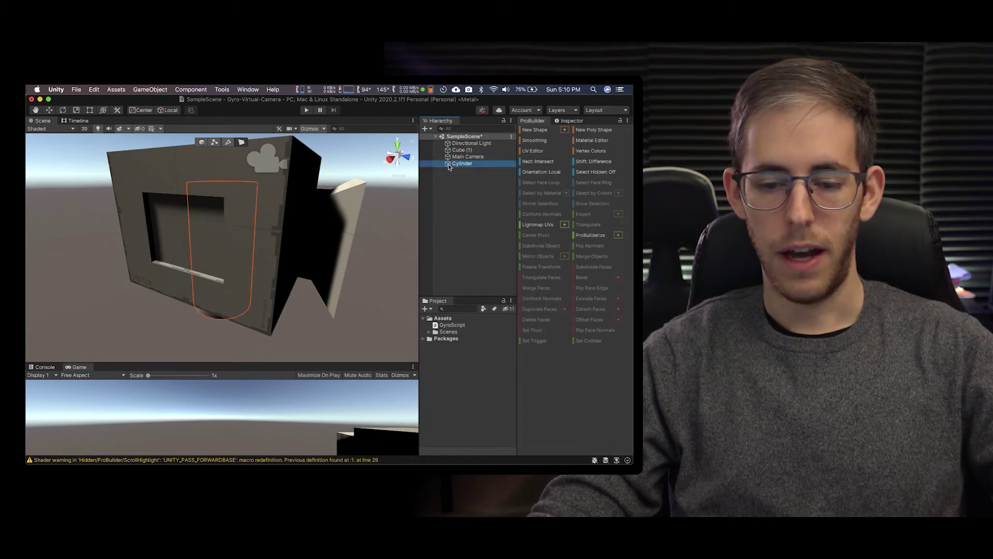
left_click_drag(457, 151, 458, 151)
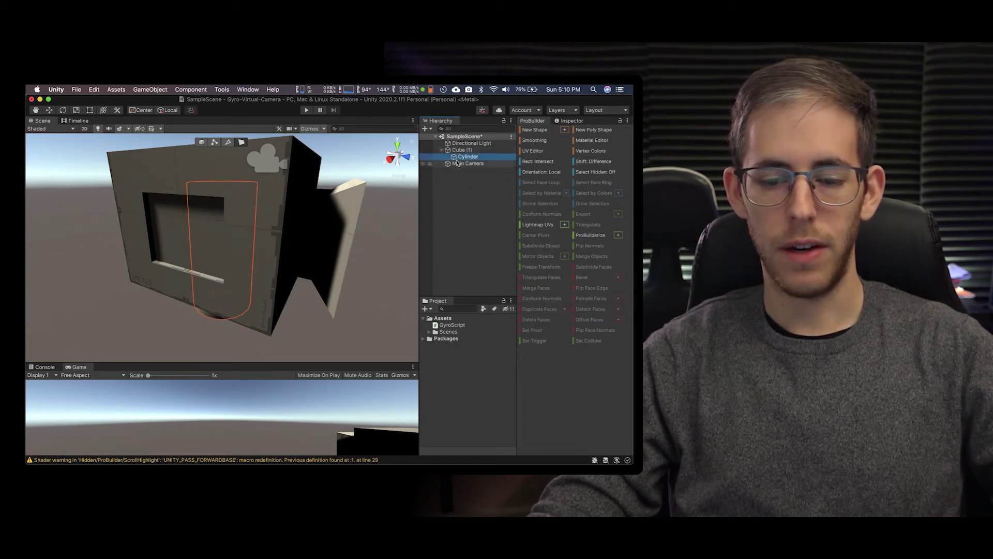
Rename Cube (1) to Camera in the Inspector
left_click(459, 151)
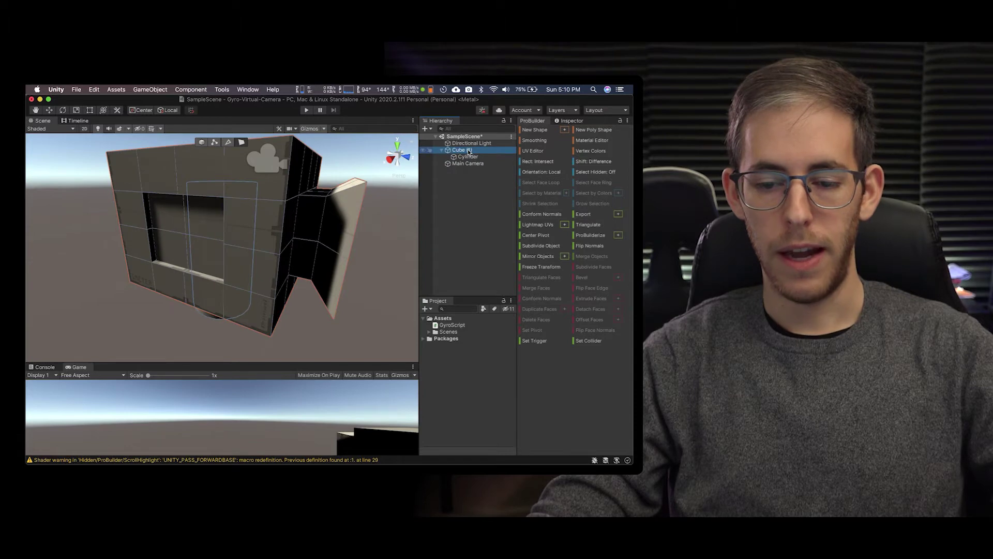
left_click(570, 121)
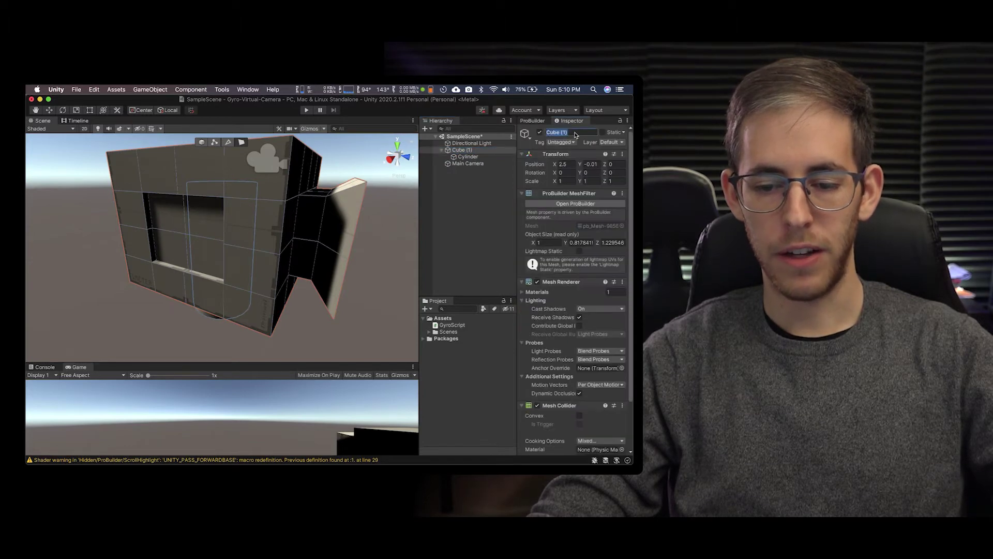
left_click(575, 134)
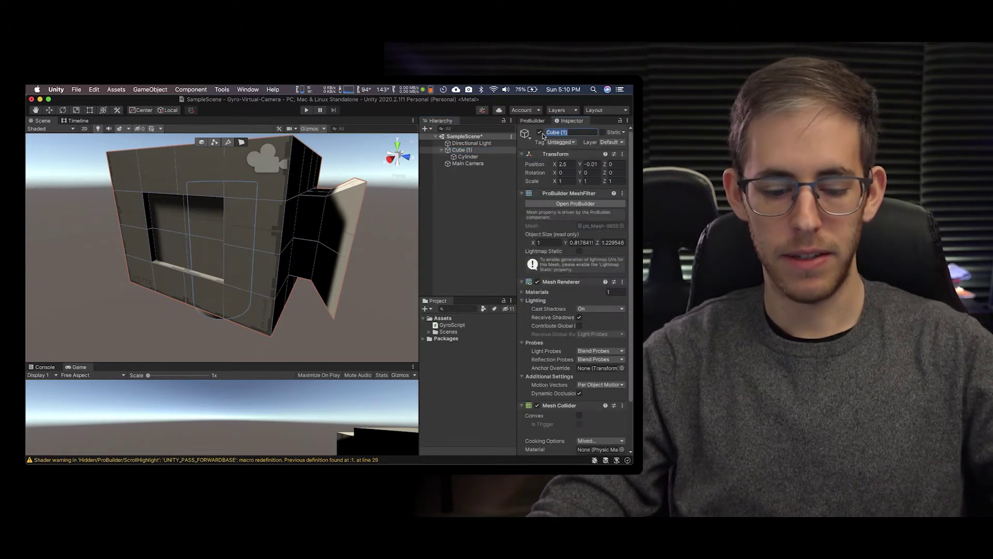
type("Camera")
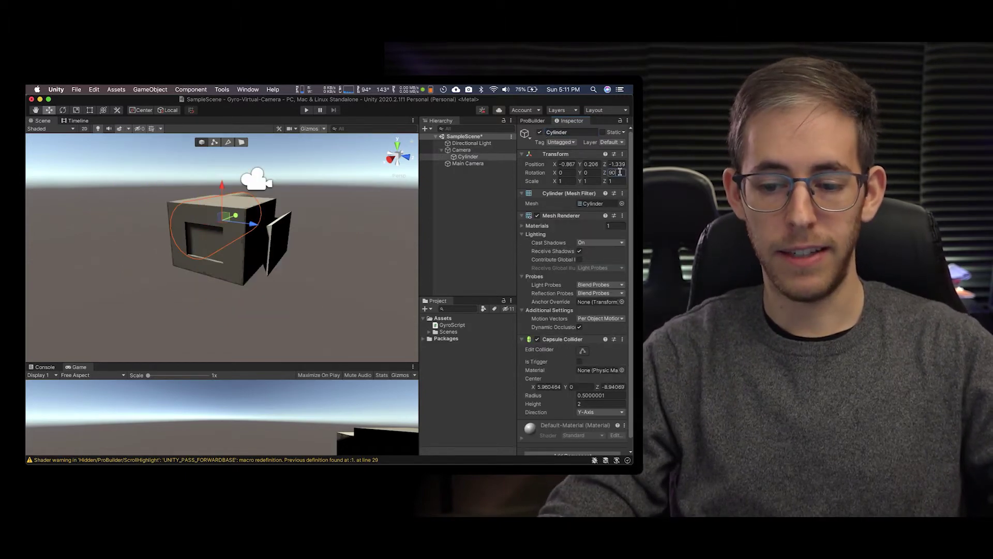
Select the Cylinder and move it forward and to the left of the box
left_click(480, 203)
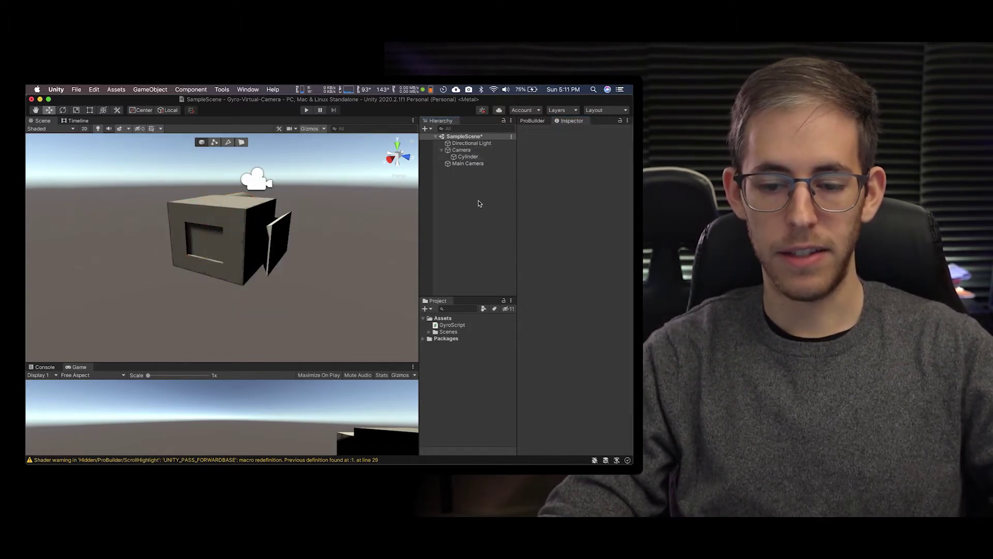
left_click(532, 120)
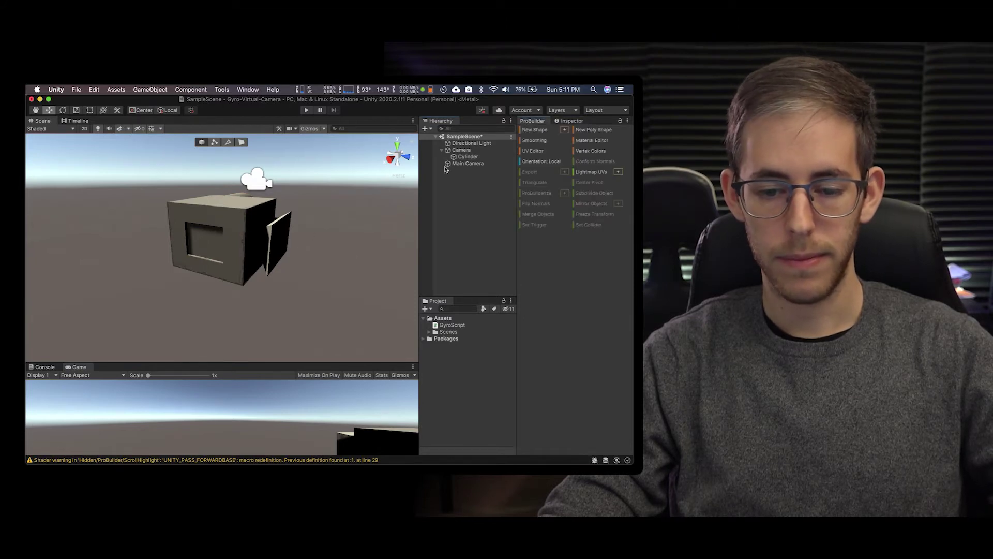
left_click(457, 156)
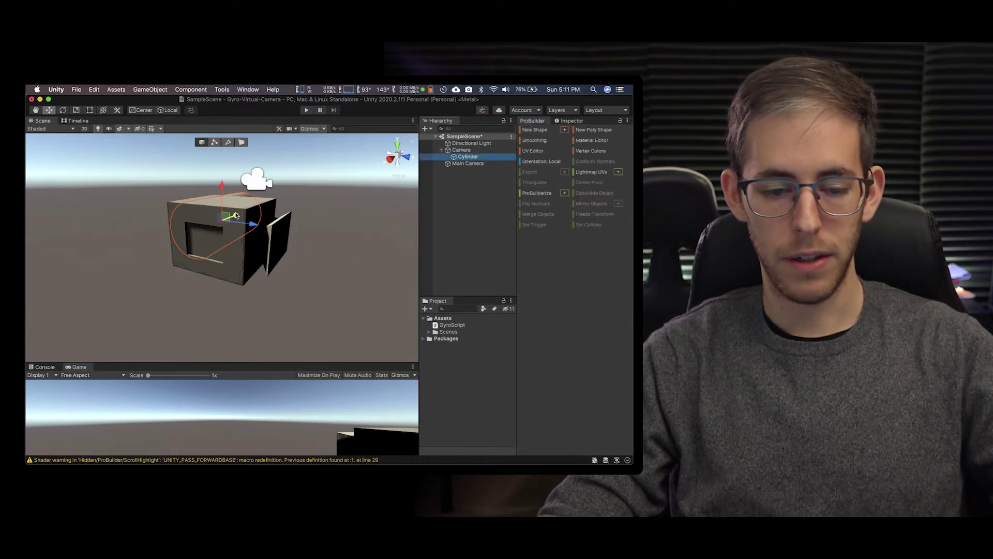
left_click_drag(236, 217, 237, 262)
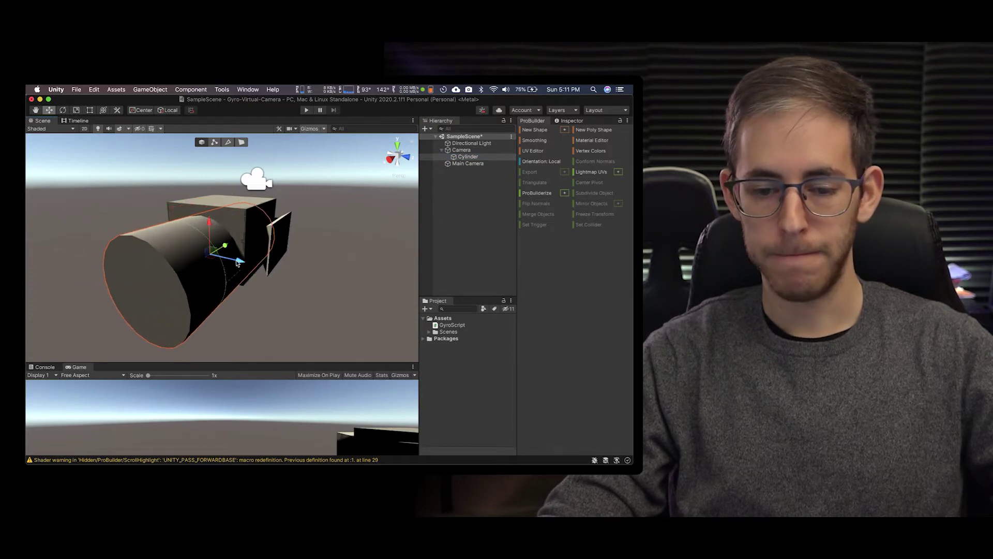
Scale the Cylinder to 0.1 on X and Z and place it at the box's lower front corner
left_click(572, 121)
type("r")
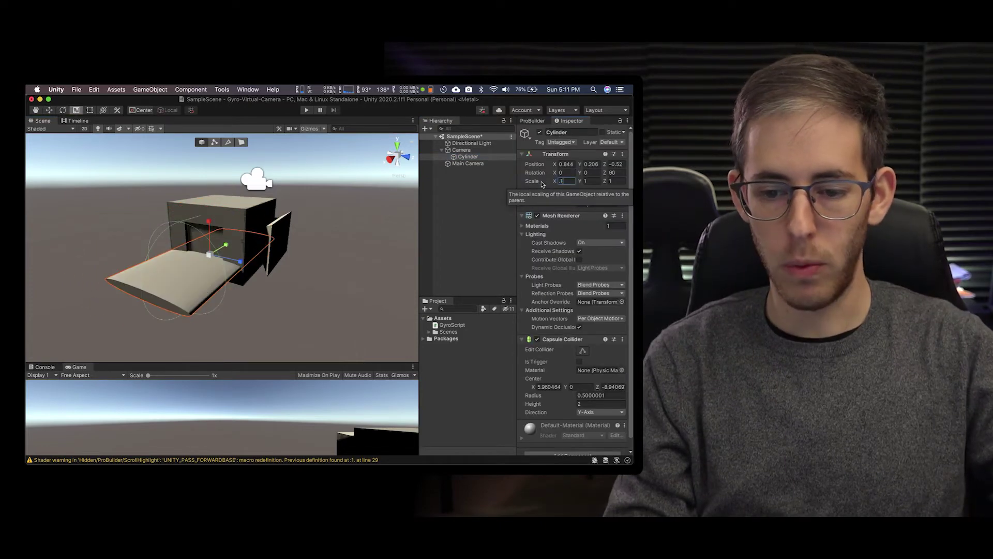
type("0.1")
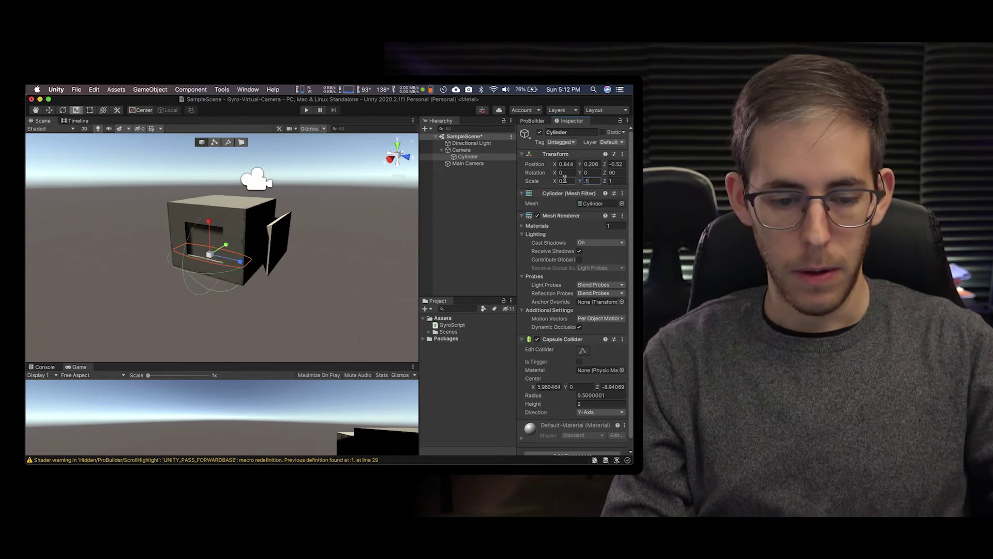
left_click(599, 182)
type("0.1")
key("Return")
key("w")
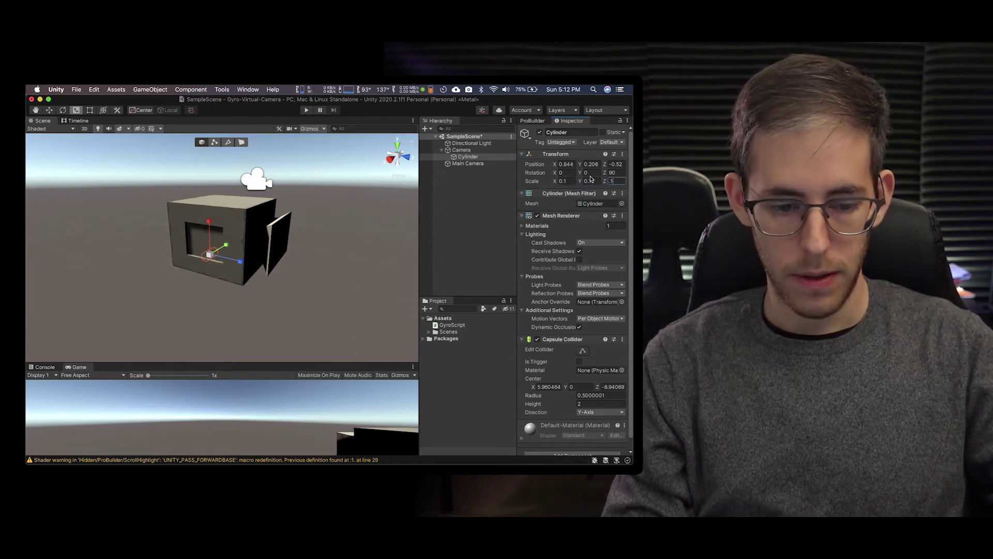
scroll(228, 270, "up", 3)
left_click_drag(206, 257, 249, 265)
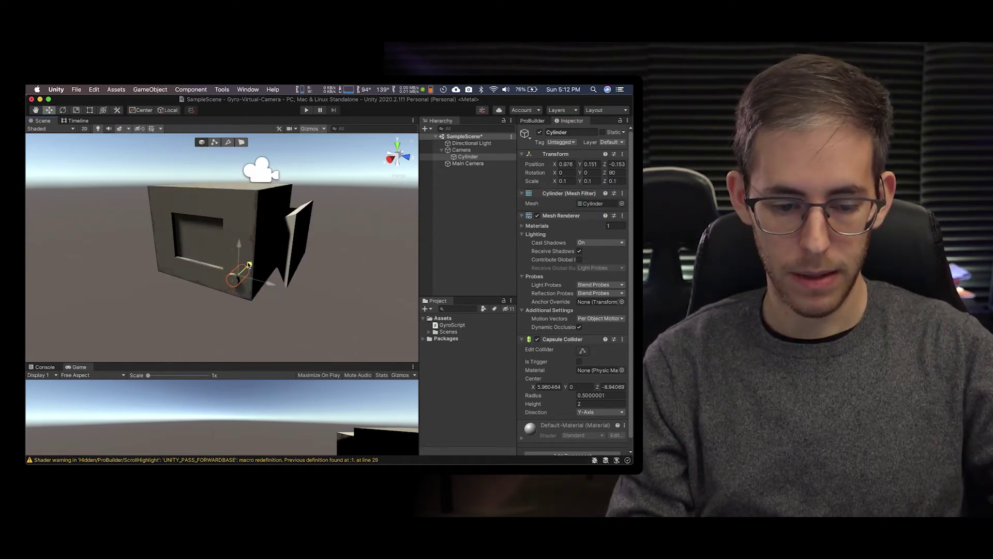
left_click(487, 180)
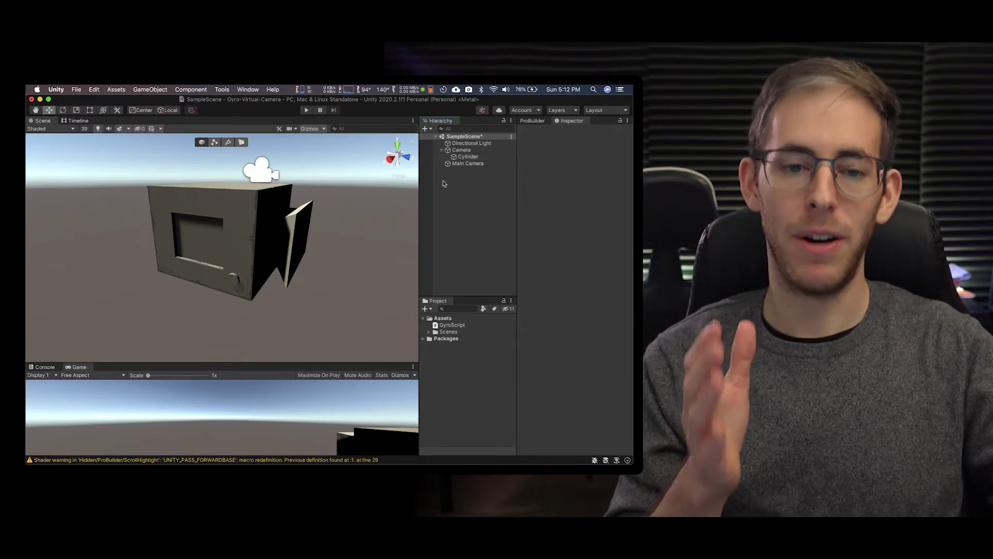
Add a second cylinder, Cylinder (1), under Camera and set its Z rotation to 90
left_click(459, 150)
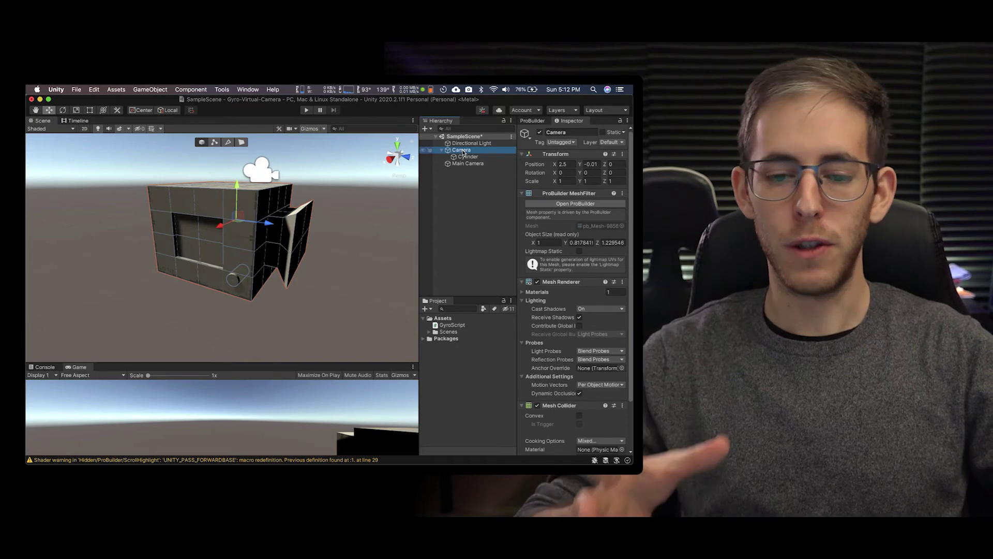
right_click(463, 151)
mouse_move(513, 262)
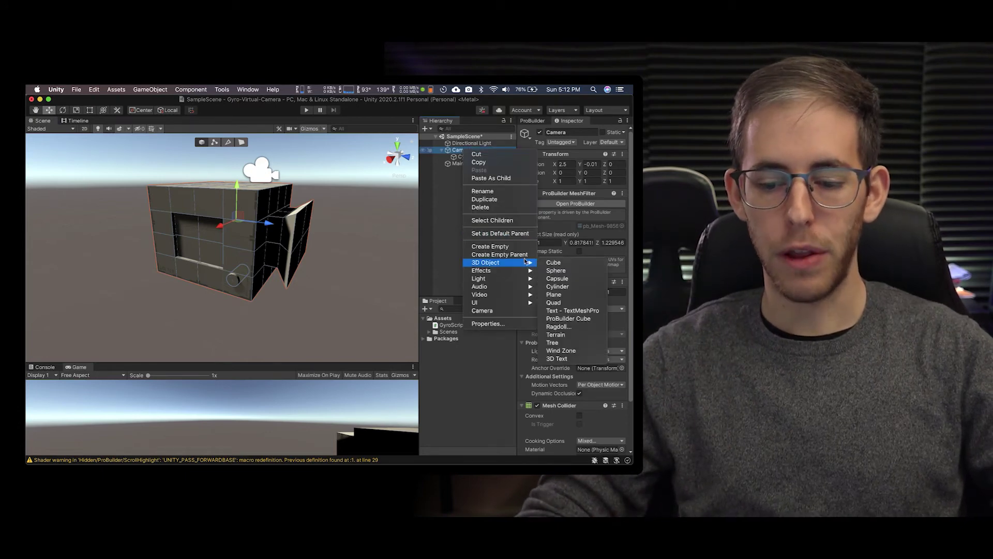
left_click(567, 287)
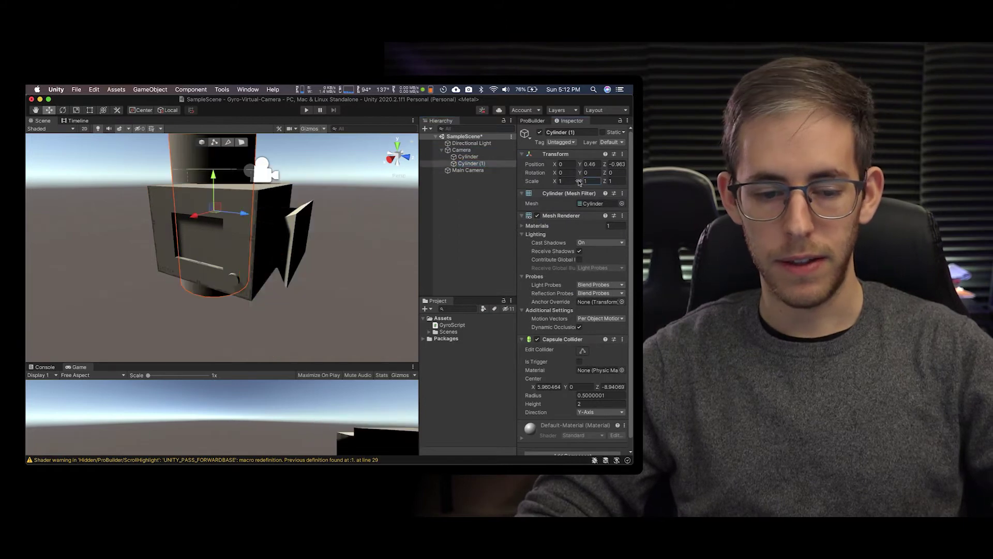
left_click_drag(580, 182, 565, 183)
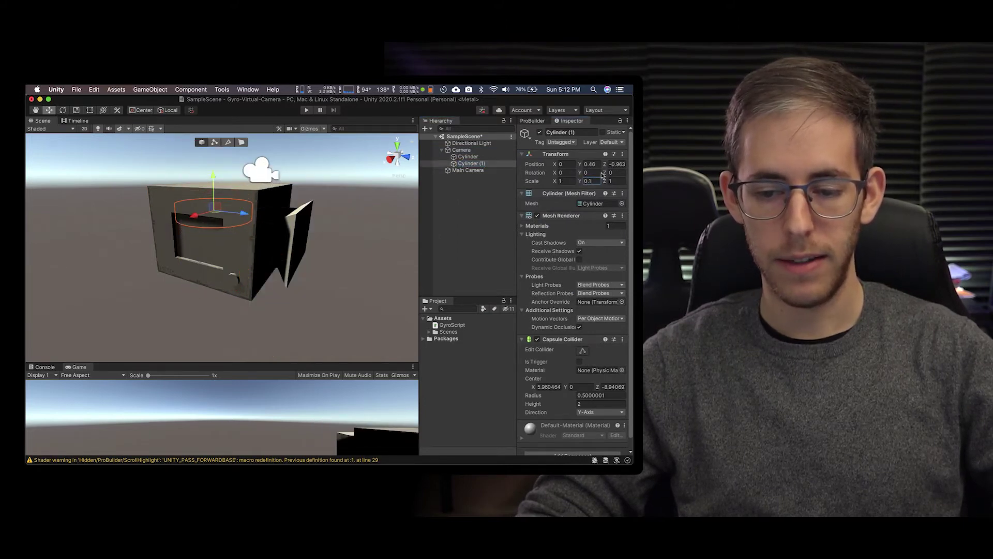
left_click_drag(609, 177, 557, 176)
type("0")
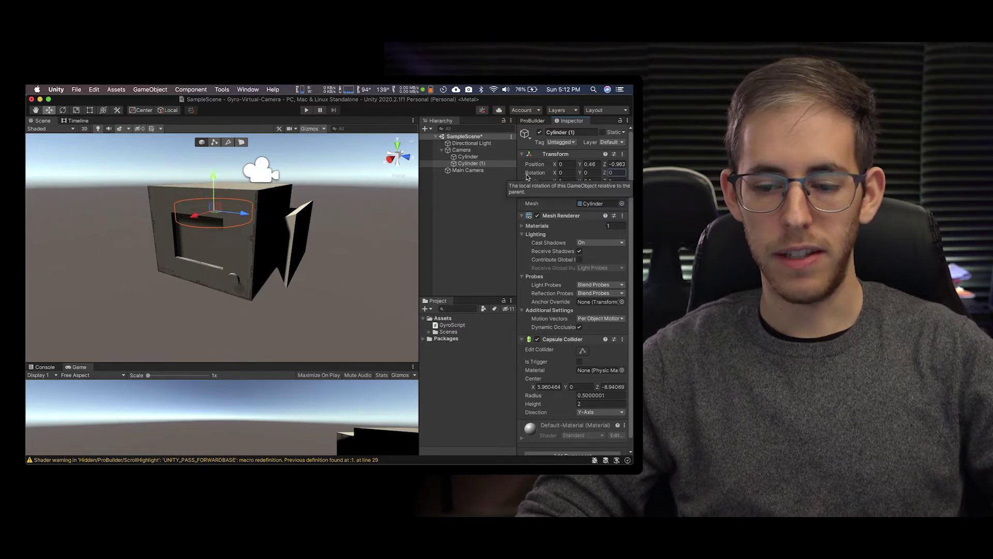
key("BackSpace")
type("90")
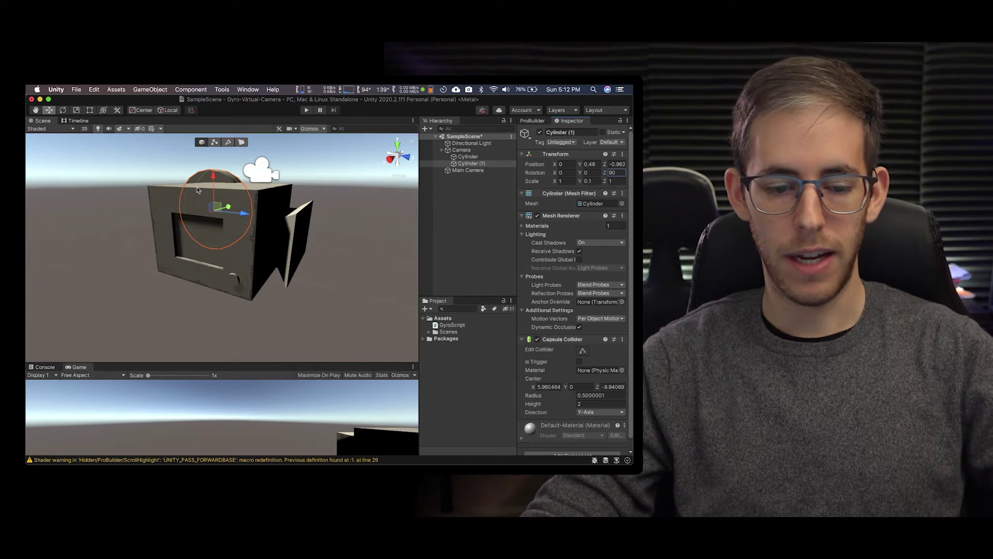
Raise Cylinder (1) above the camera body and shrink it to about 0.7 scale
left_click_drag(220, 209, 183, 213)
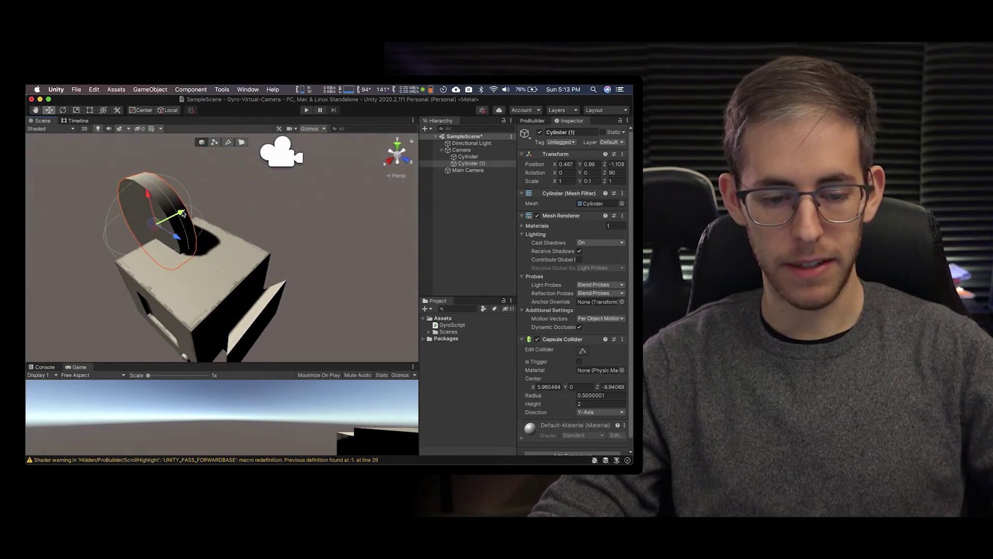
left_click_drag(183, 259, 256, 226, "alt")
left_click_drag(228, 191, 253, 225)
scroll(254, 225, "down", 8)
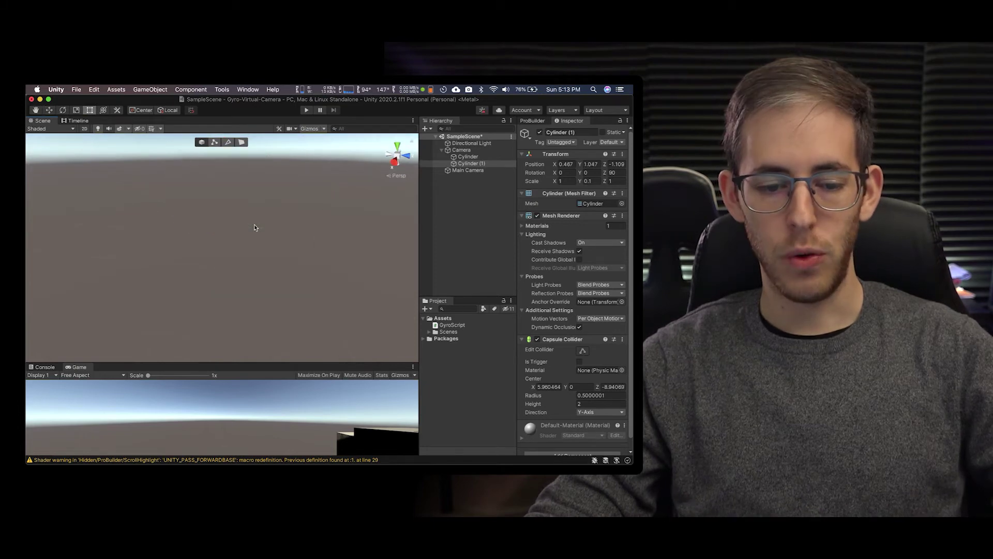
key("t")
scroll(254, 225, "up", 3)
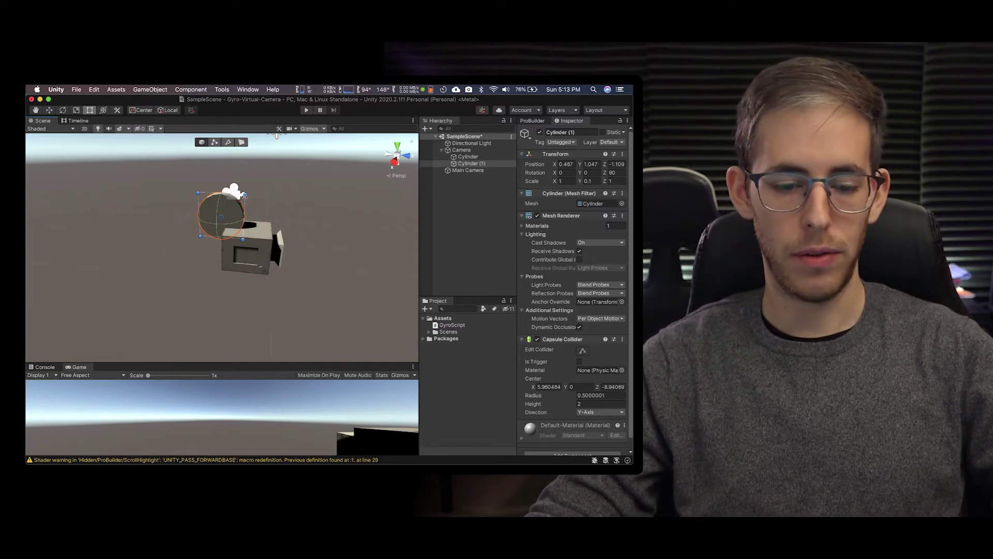
left_click_drag(243, 194, 226, 206)
scroll(226, 206, "up", 3)
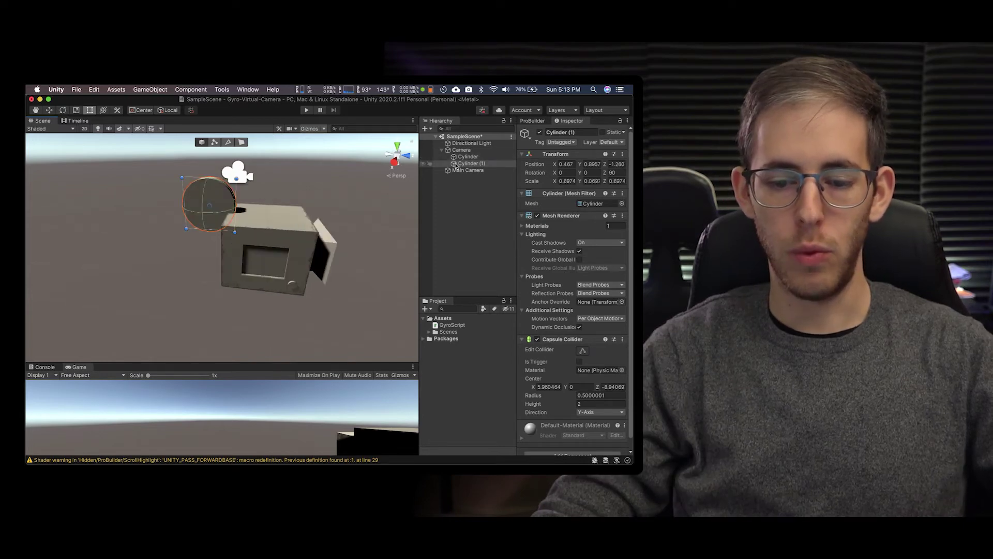
Duplicate Cylinder (1) as Cylinder (2) and move the copy onto the camera body
right_click(456, 165)
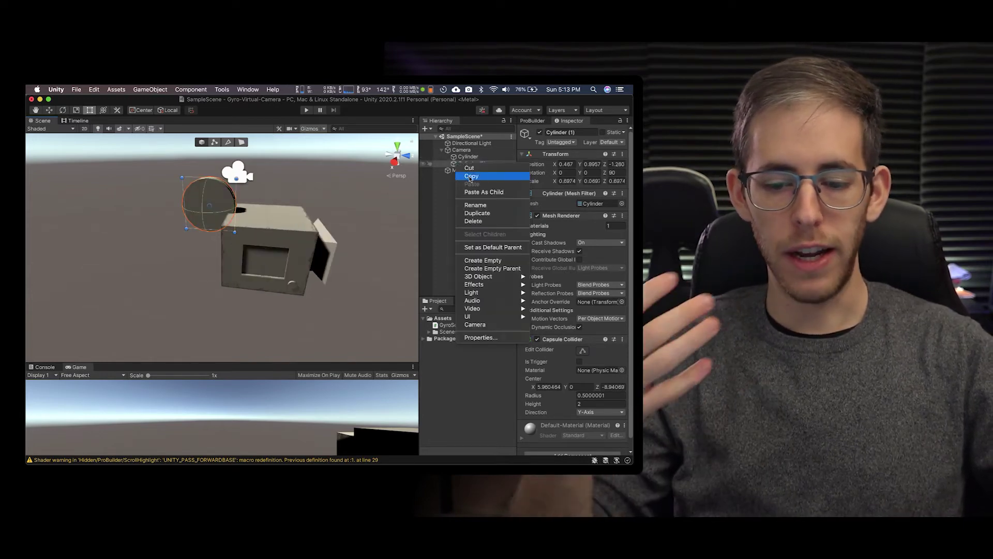
left_click(477, 214)
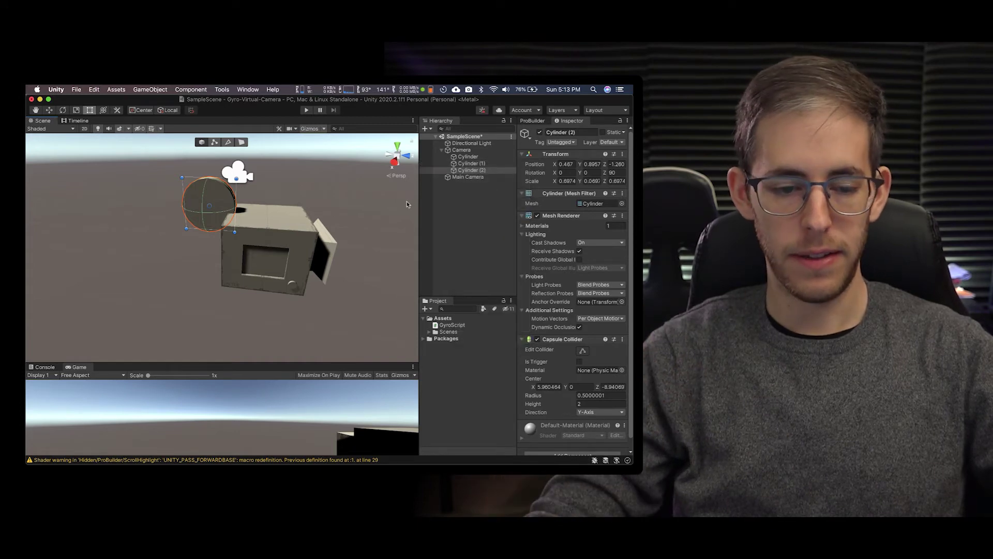
left_click(49, 110)
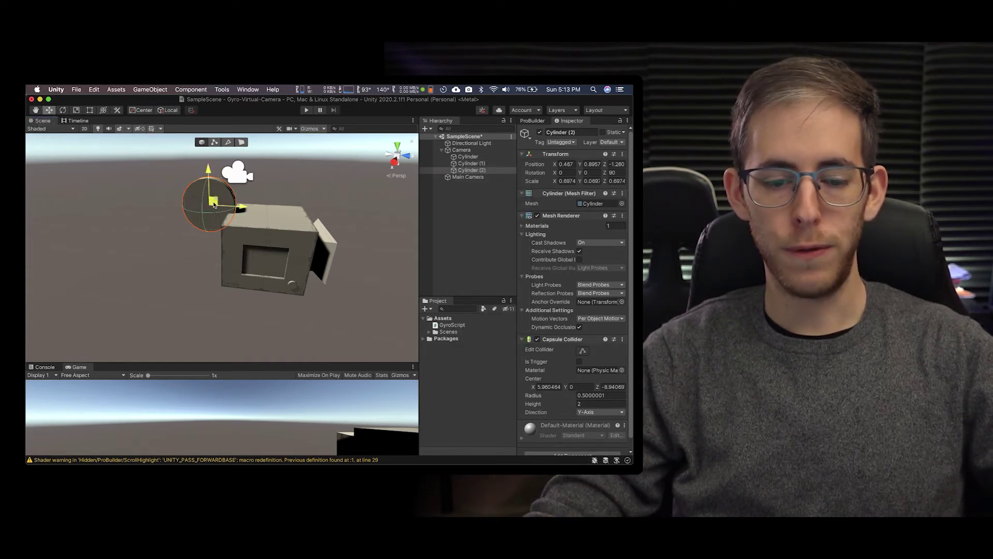
left_click_drag(213, 205, 279, 186)
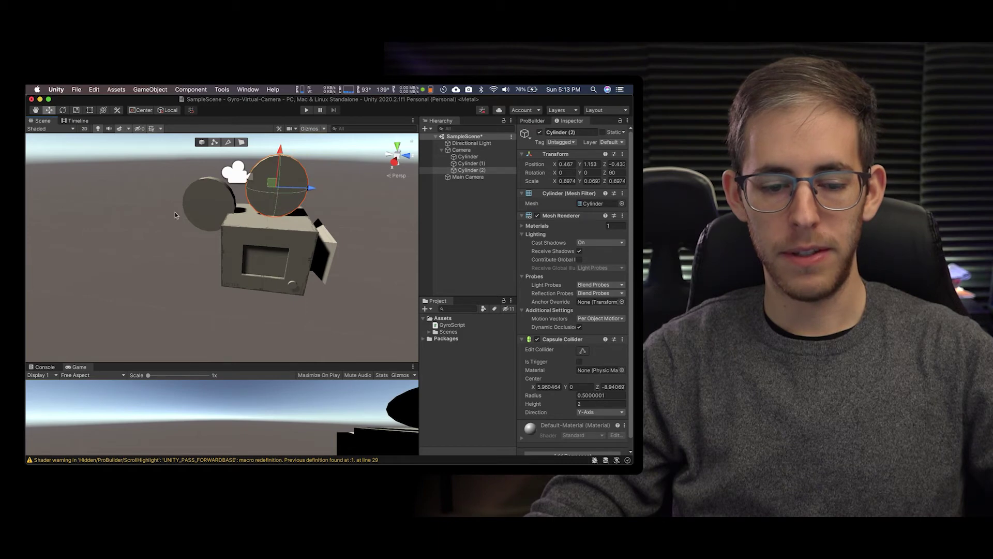
Position Cylinder (1) and Cylinder (2) side by side on top of the body as film reels
left_click(203, 201)
left_click_drag(212, 203, 227, 186)
left_click(273, 189)
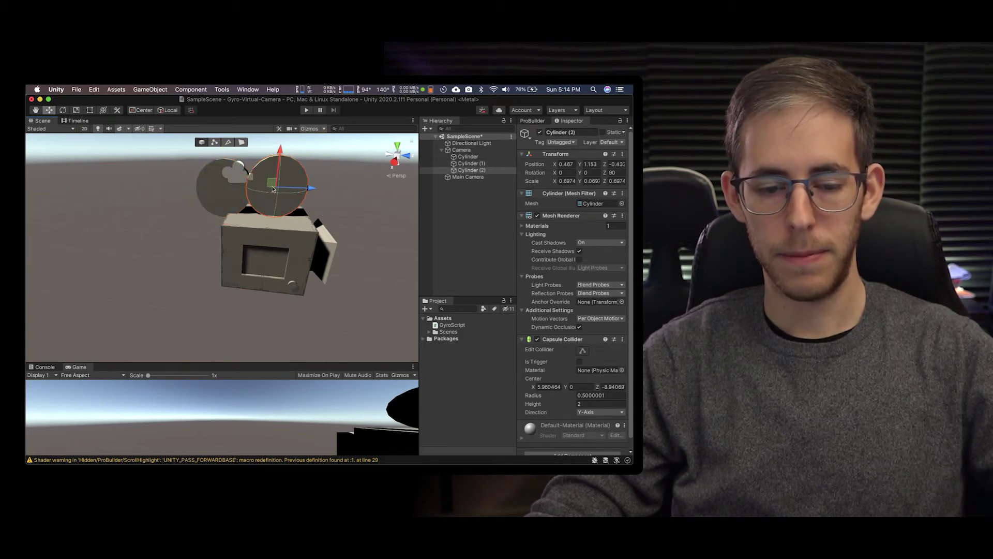
left_click(282, 188)
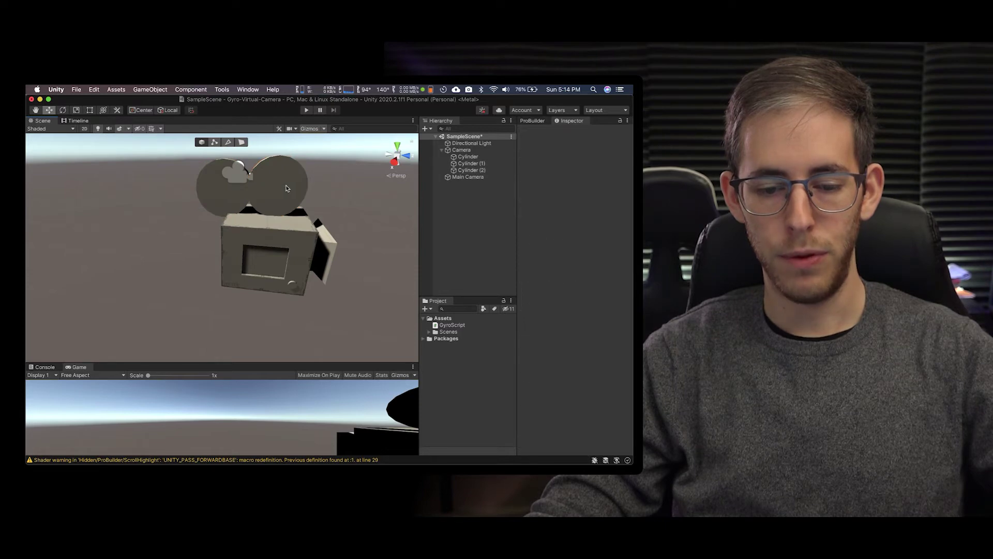
left_click(287, 188)
left_click_drag(268, 185, 276, 186)
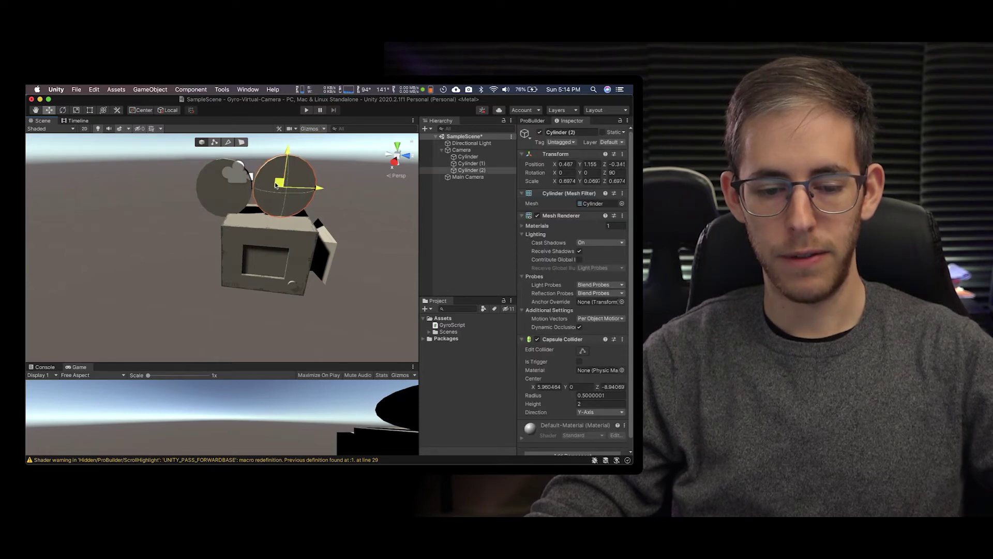
left_click(469, 218)
left_click_drag(296, 236, 288, 254, "alt")
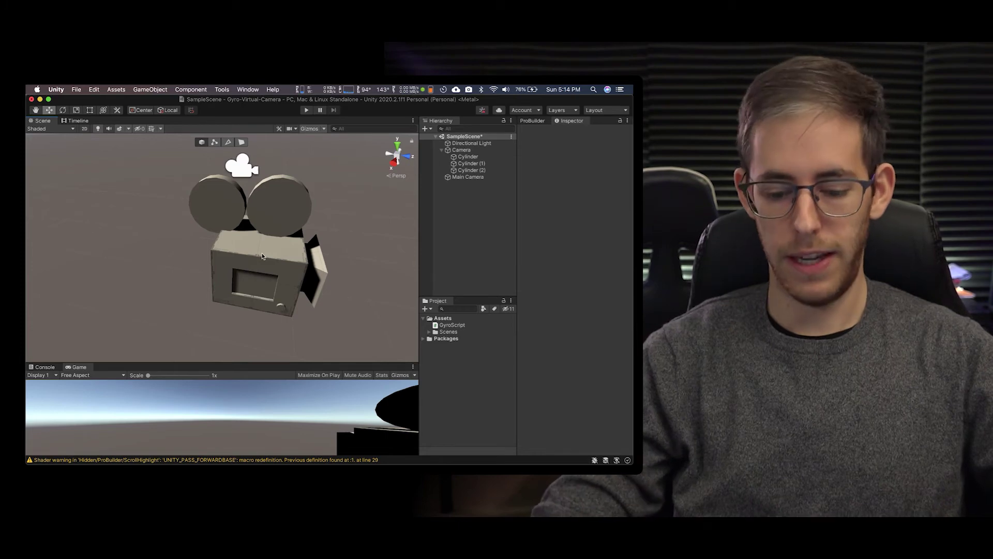
mouse_move(251, 267)
left_mouse_down("alt")
mouse_move(138, 270)
mouse_move(251, 248)
left_mouse_up("alt")
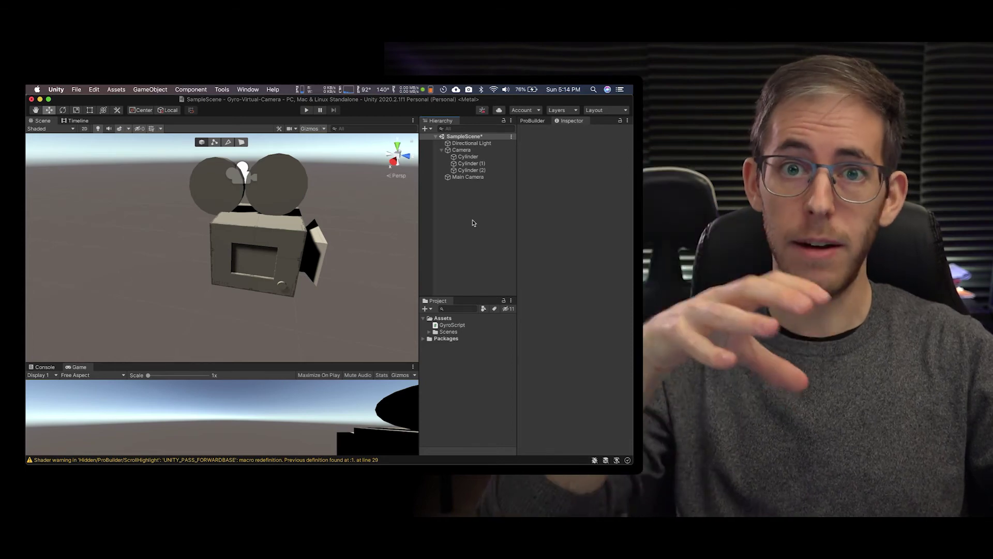
Pull the Main Camera back to view the model and enlarge the Game view
left_click(448, 179)
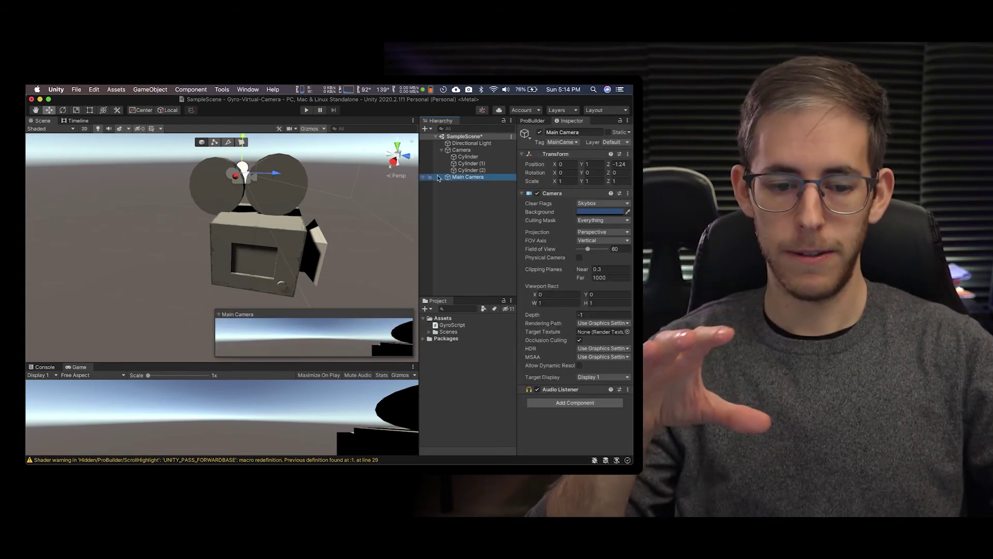
left_click_drag(250, 171, 164, 192)
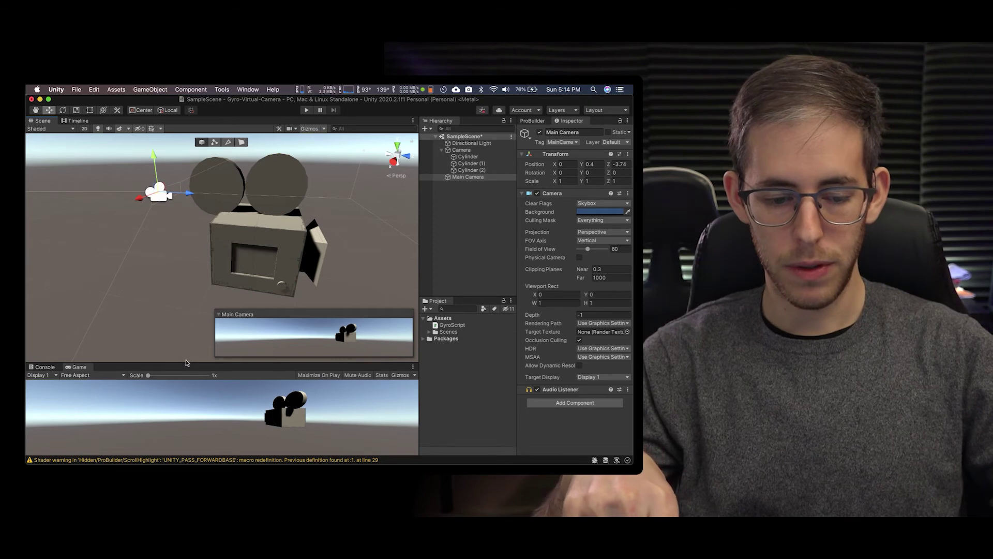
left_click_drag(186, 363, 186, 295)
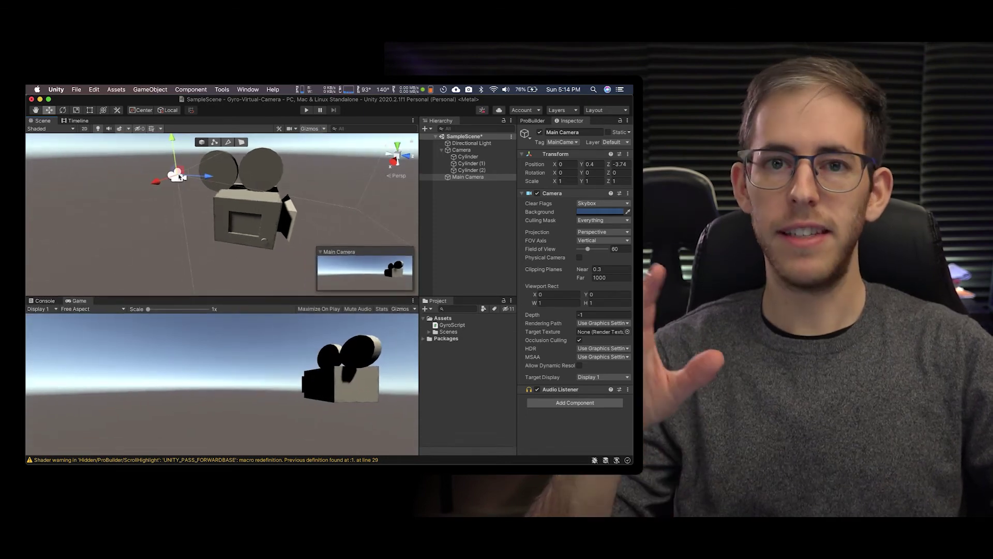
Position the Main Camera in the model's front window at X 2.966, Y 0.44, Z 0.012
left_click_drag(179, 174, 143, 242)
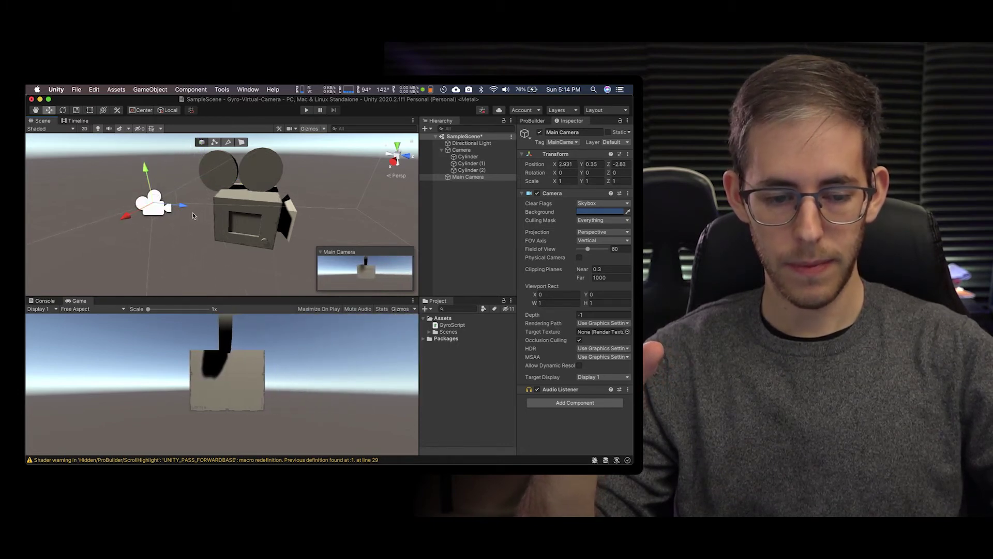
left_click_drag(193, 216, 298, 211)
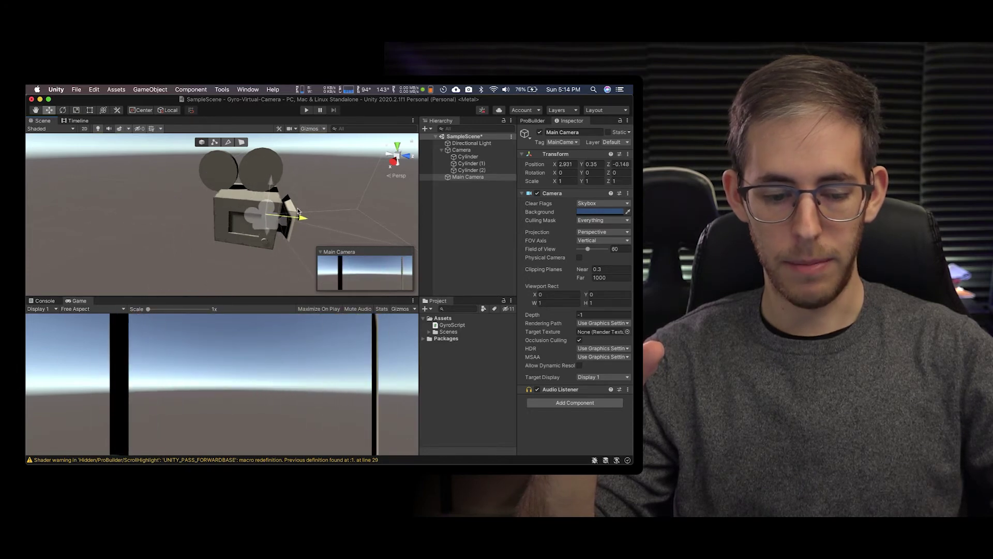
left_click(269, 220)
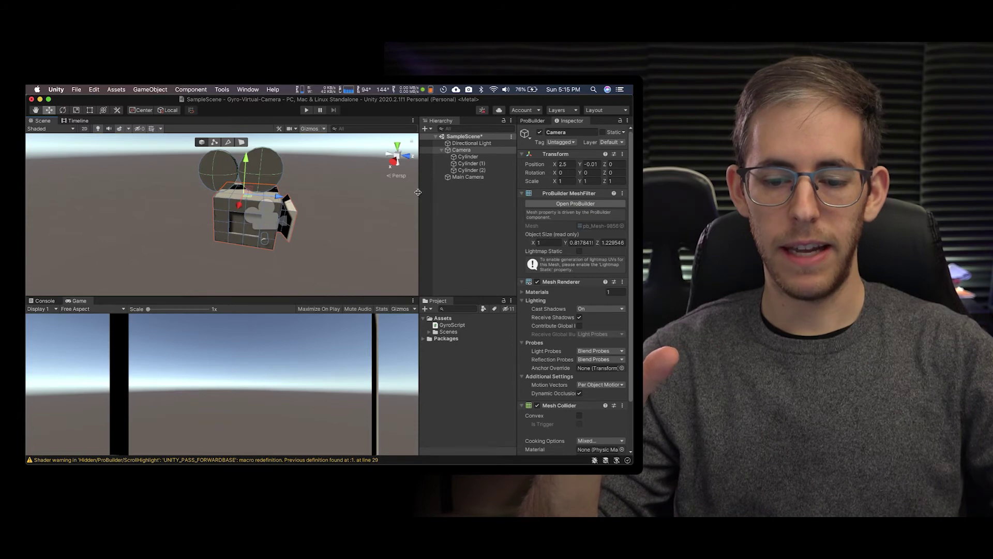
left_click(468, 177)
mouse_move(297, 219)
left_mouse_down()
mouse_move(144, 187)
mouse_move(262, 218)
mouse_move(290, 206)
mouse_move(351, 213)
mouse_move(187, 236)
mouse_move(186, 224)
mouse_move(282, 218)
left_mouse_up()
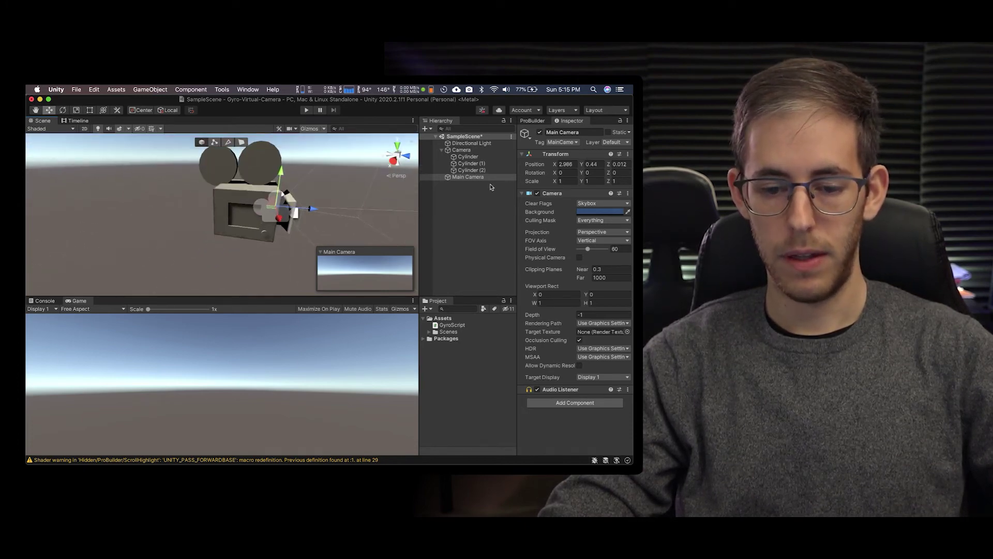
Nest the Main Camera under the Camera model object in the Hierarchy
left_click(452, 178)
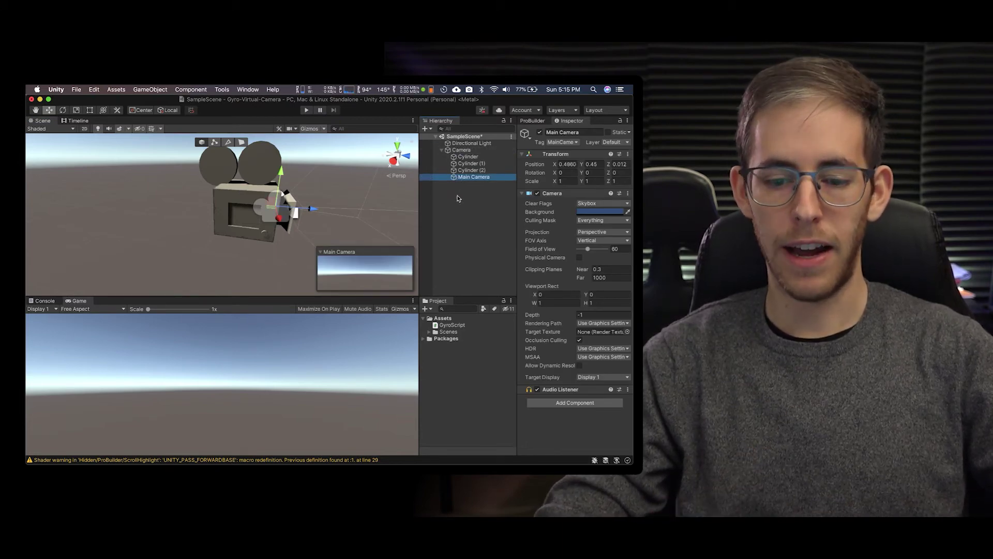
left_click(457, 198)
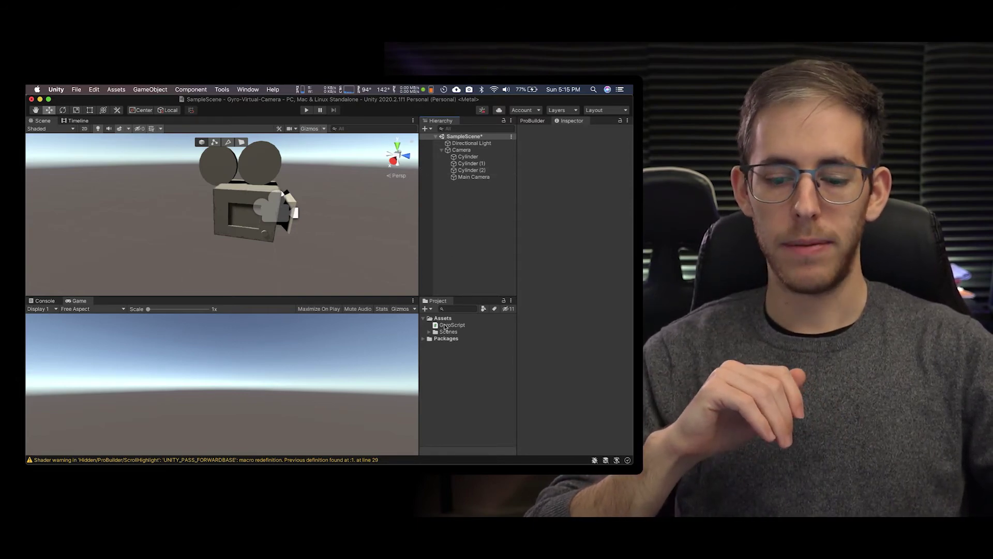
Create a new folder named Materials in the project's Assets and open its Create menu
left_click(441, 318)
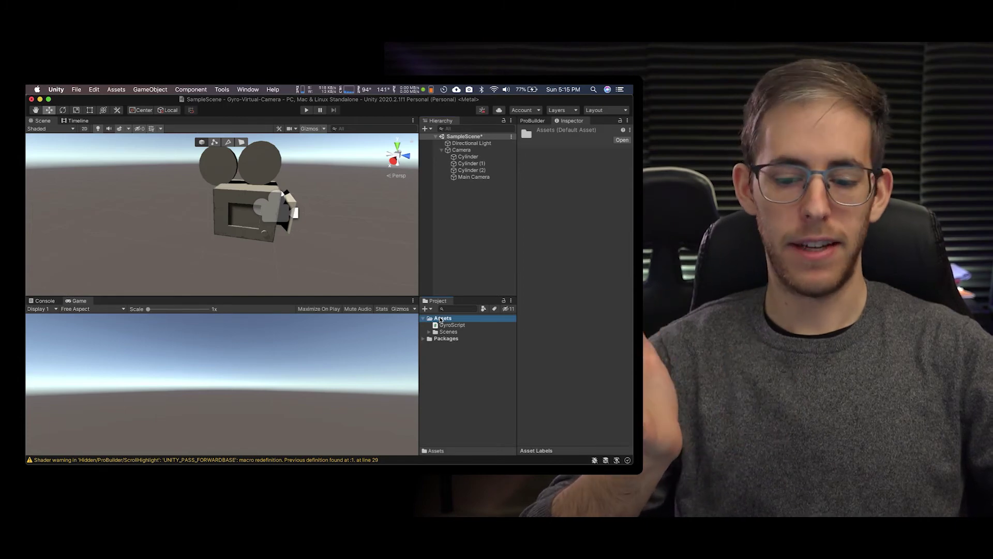
right_click(440, 319)
mouse_move(485, 246)
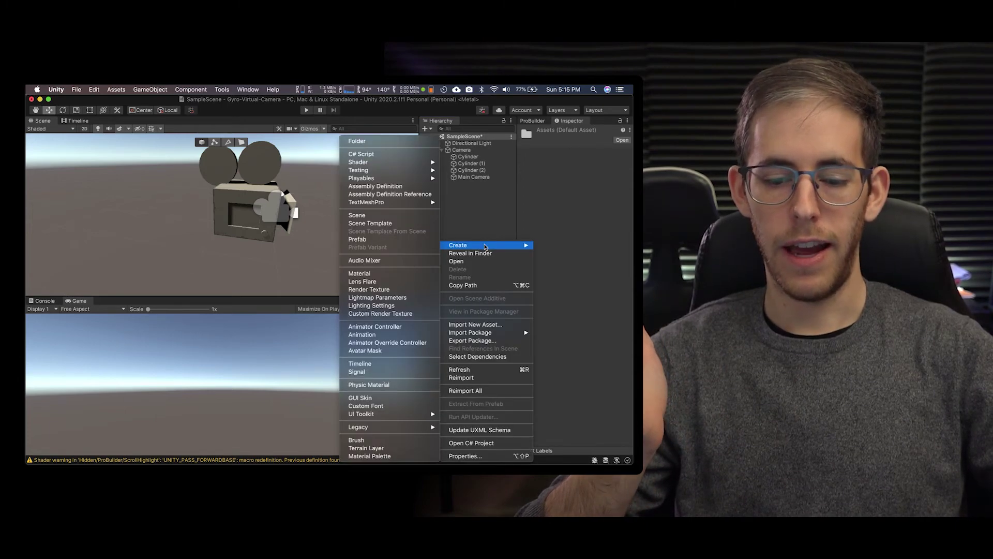
left_click(350, 142)
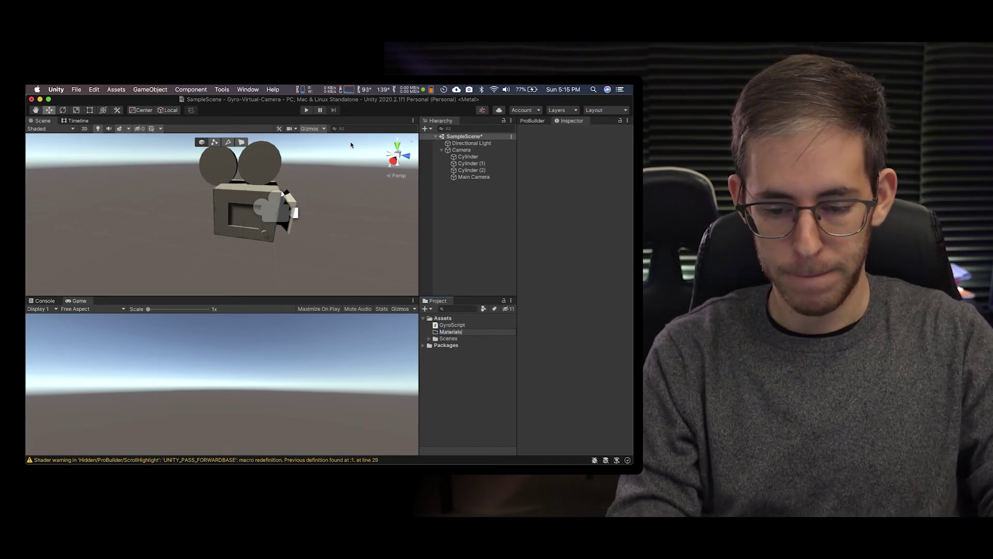
type("Materials")
key("Return")
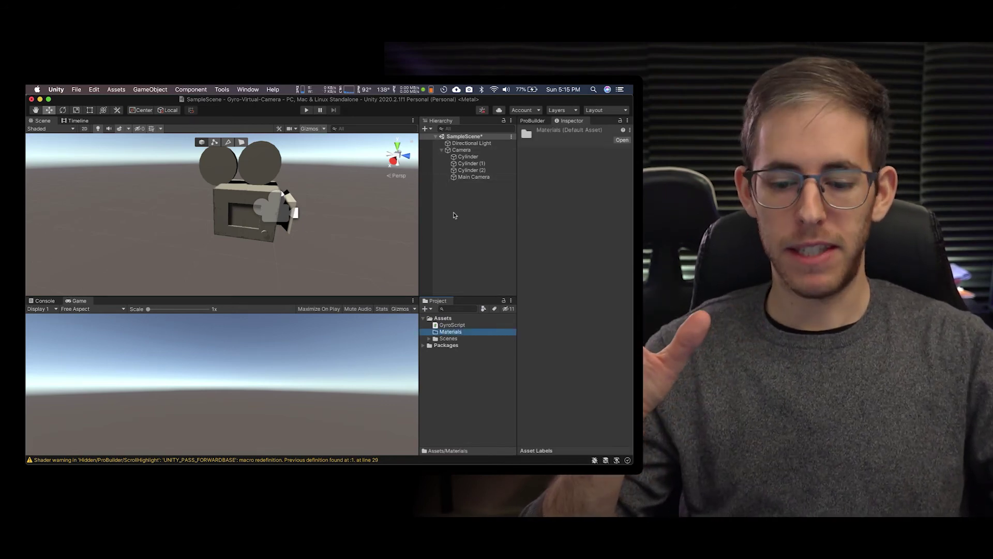
right_click(454, 337)
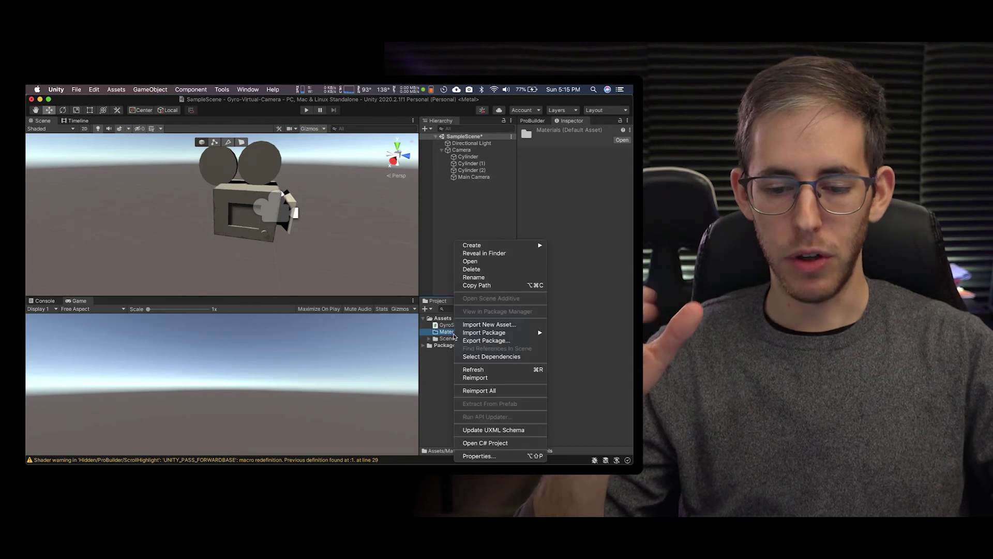
mouse_move(508, 244)
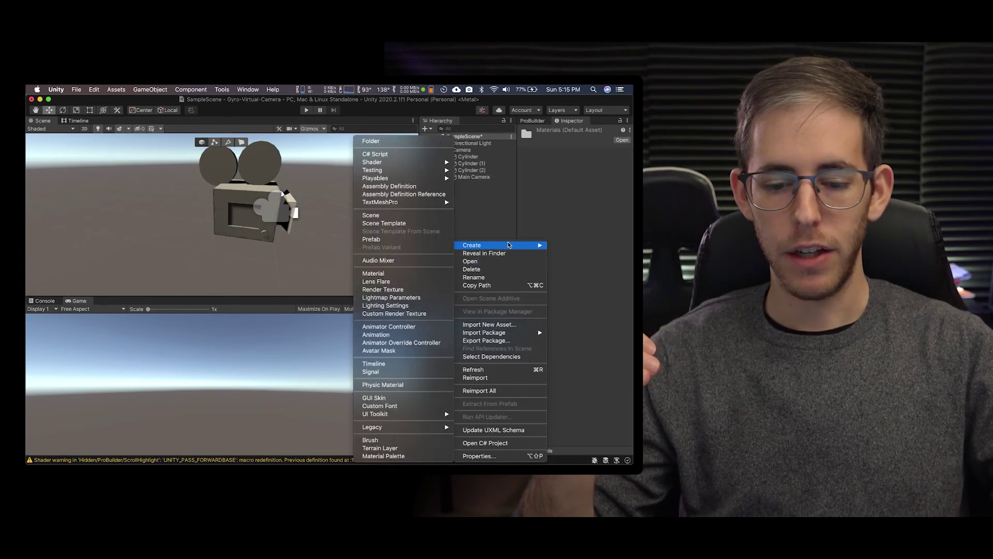
Create a material named CameraGrey in the Materials folder
left_click(405, 273)
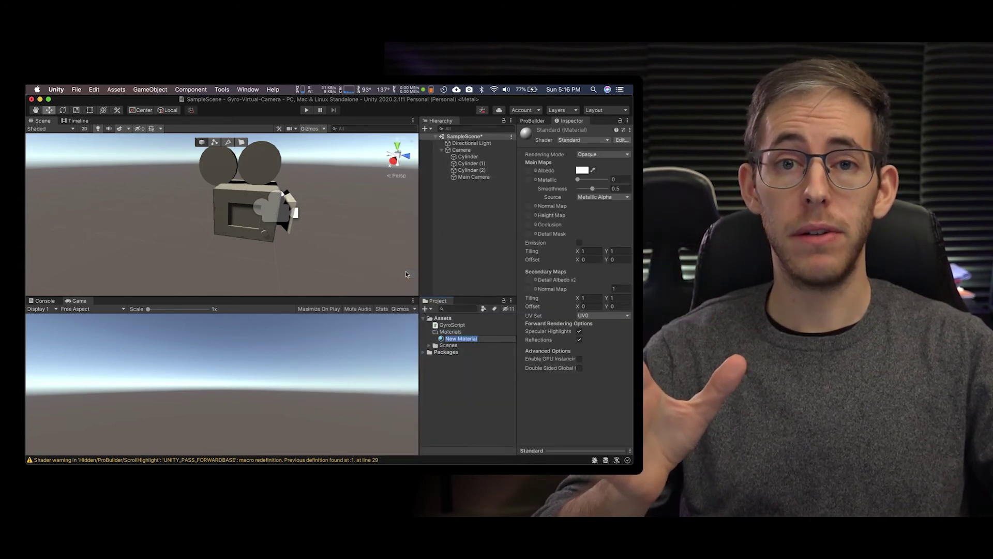
type("Camera")
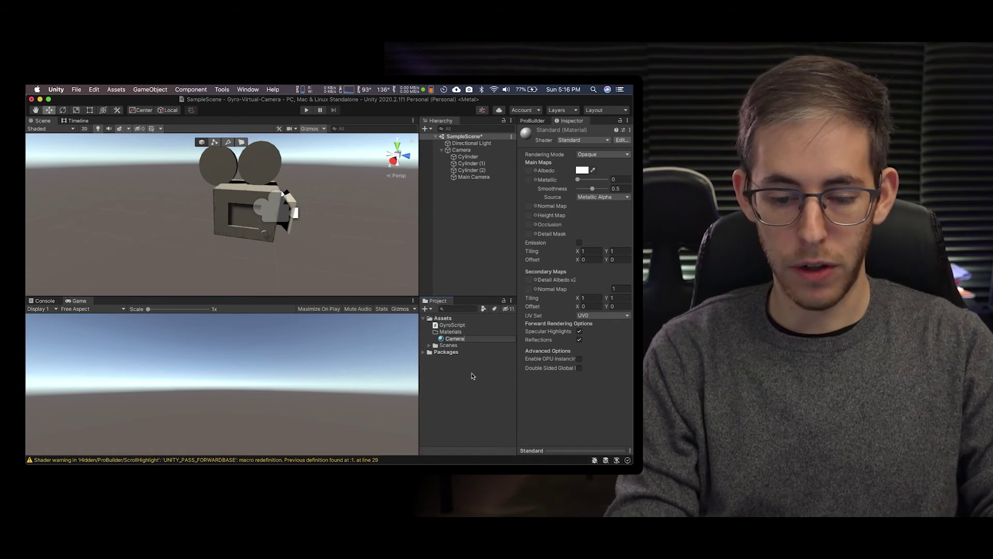
type("Grey")
key("Return")
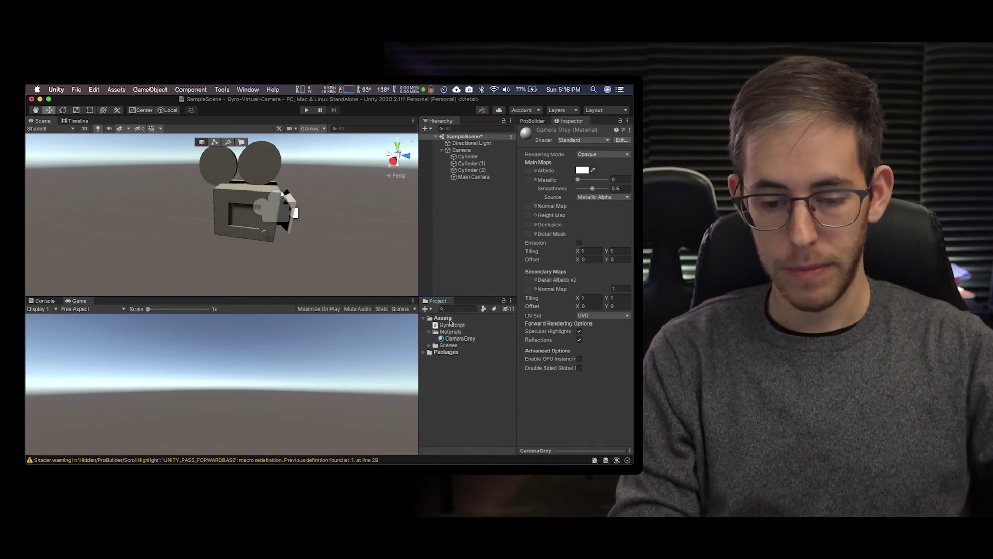
Add a second material named CameraGreen to the Materials folder
right_click(448, 333)
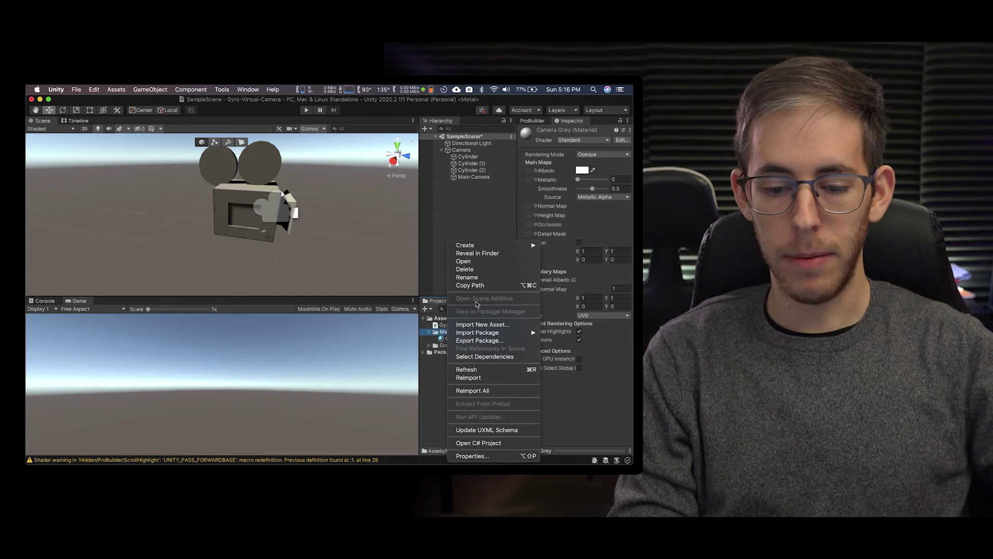
mouse_move(510, 246)
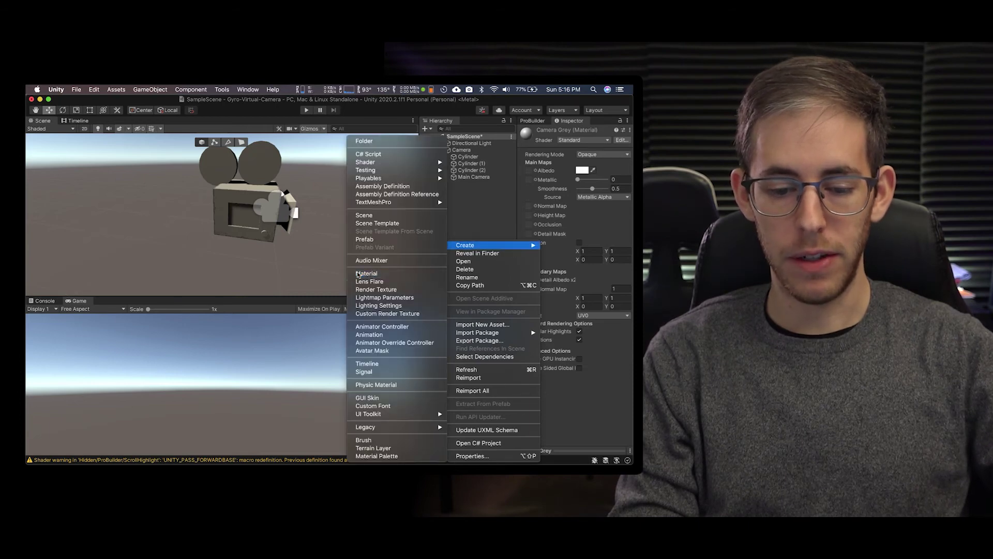
left_click(357, 271)
type("C")
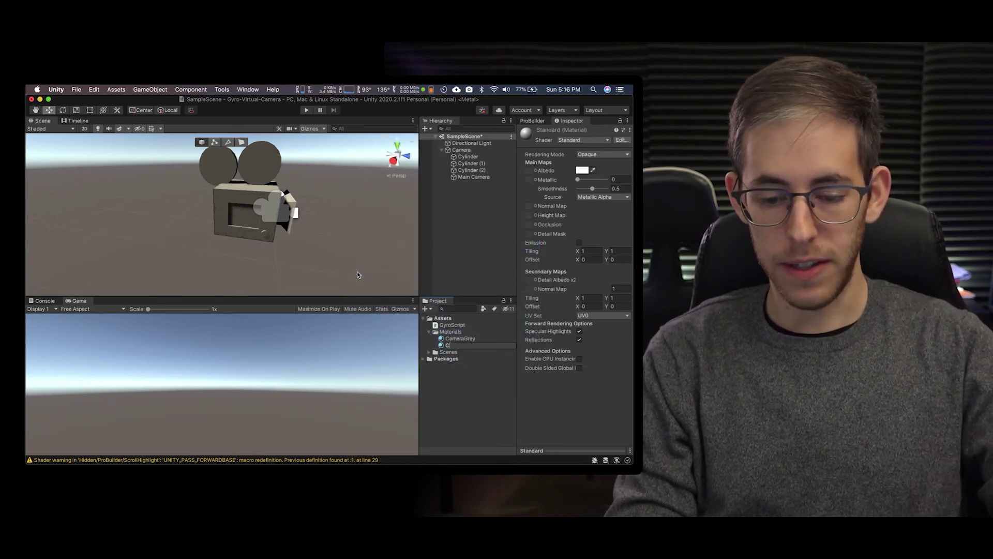
type("ameraGreen")
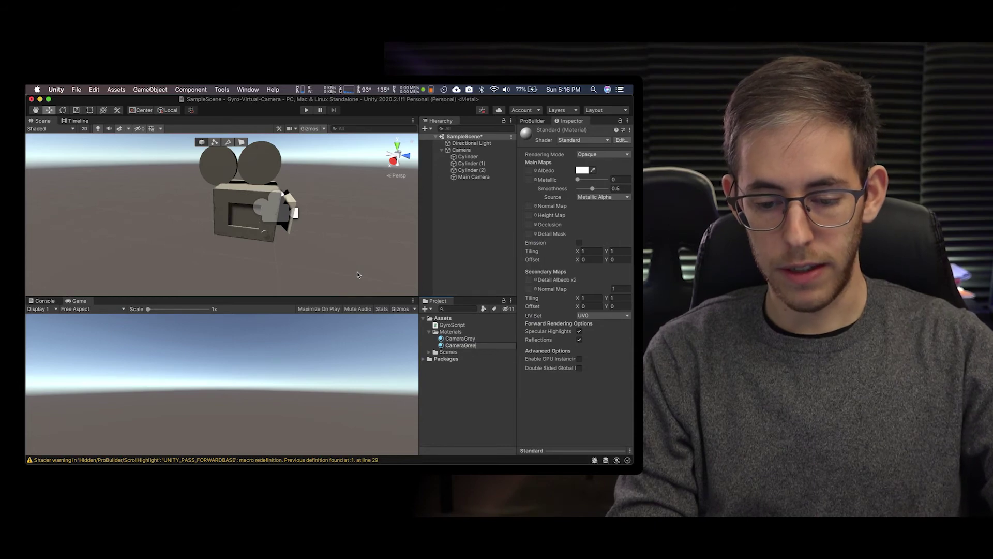
key("Return")
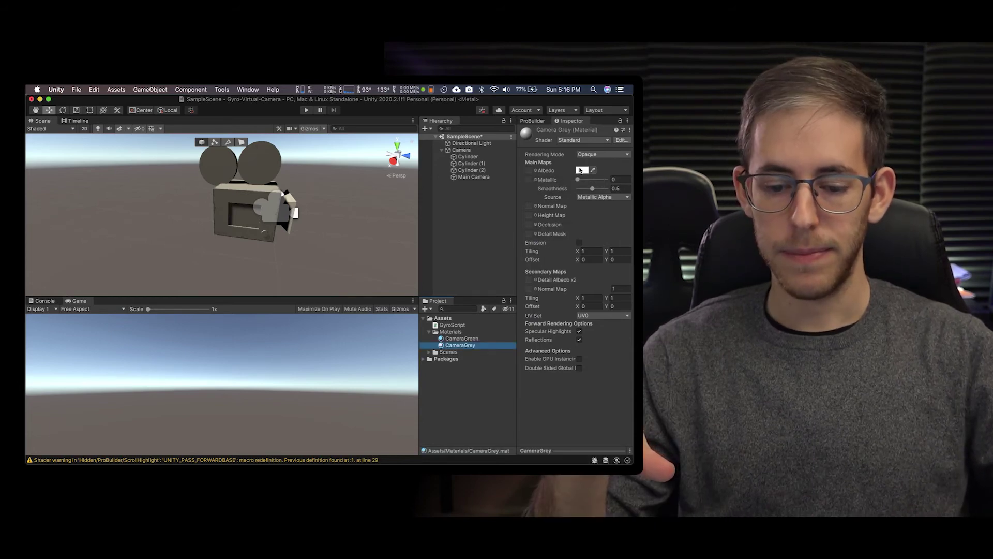
Adjust CameraGrey's albedo colour toward a mid-grey
left_click(582, 170)
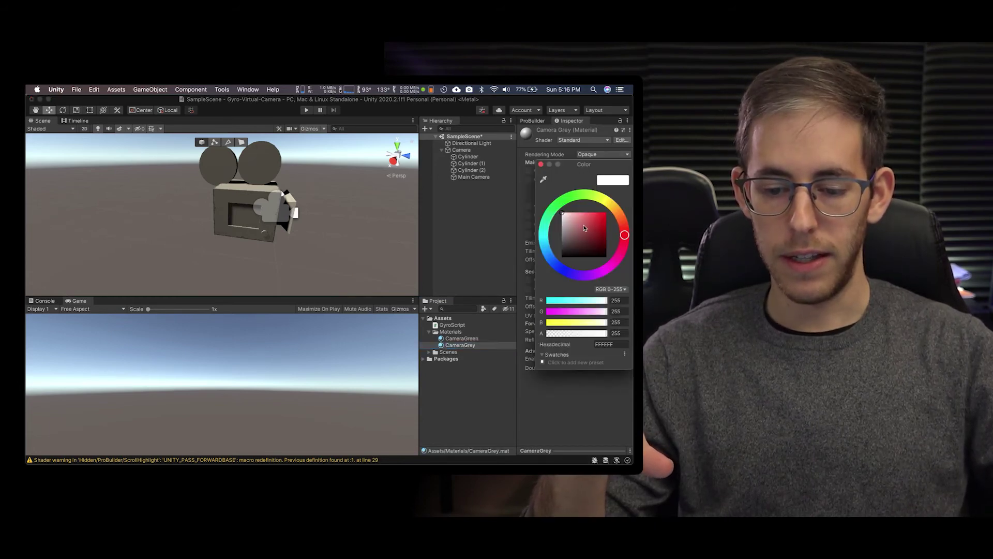
left_click_drag(579, 231, 552, 237)
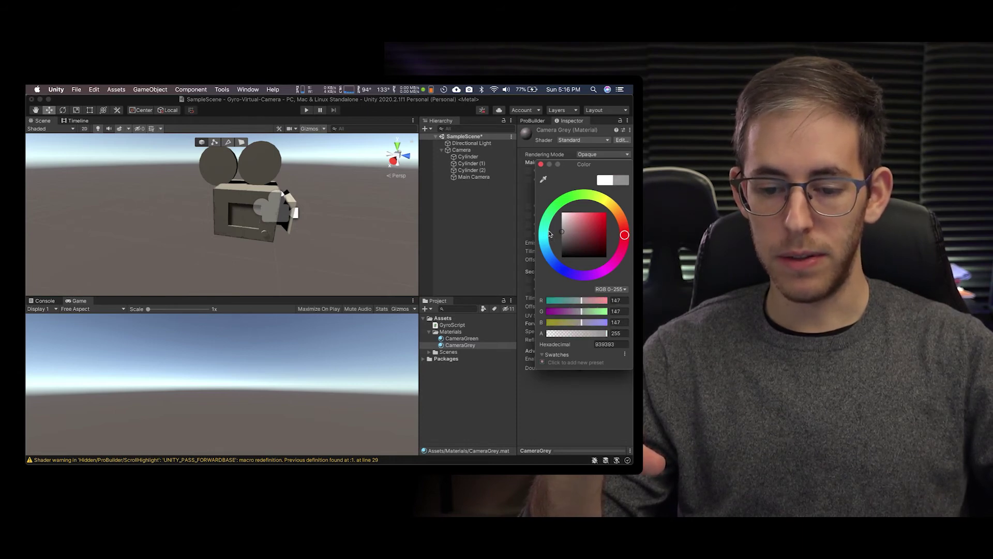
left_click(500, 238)
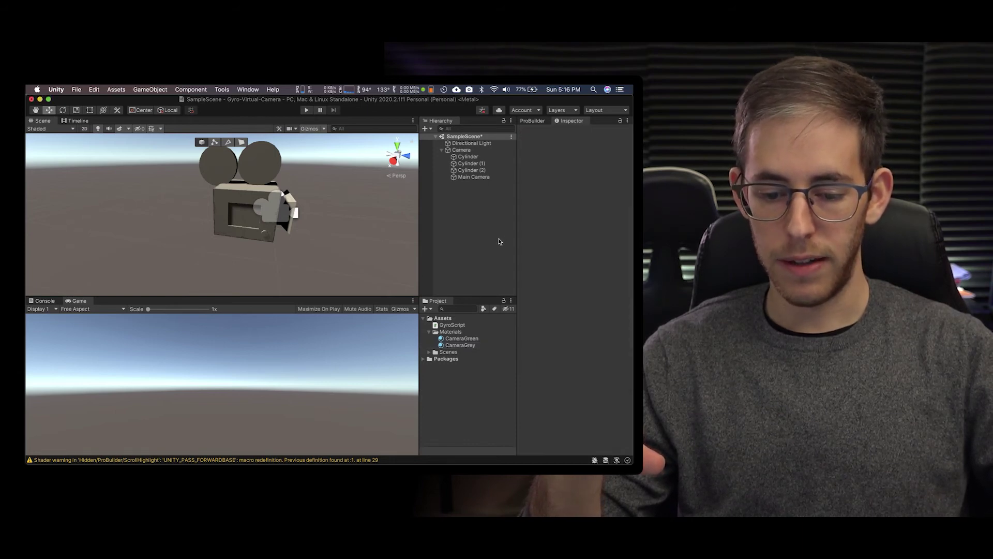
Give CameraGreen a medium green albedo, hex 43B34B (R 67, G 179, B 75)
left_click(462, 340)
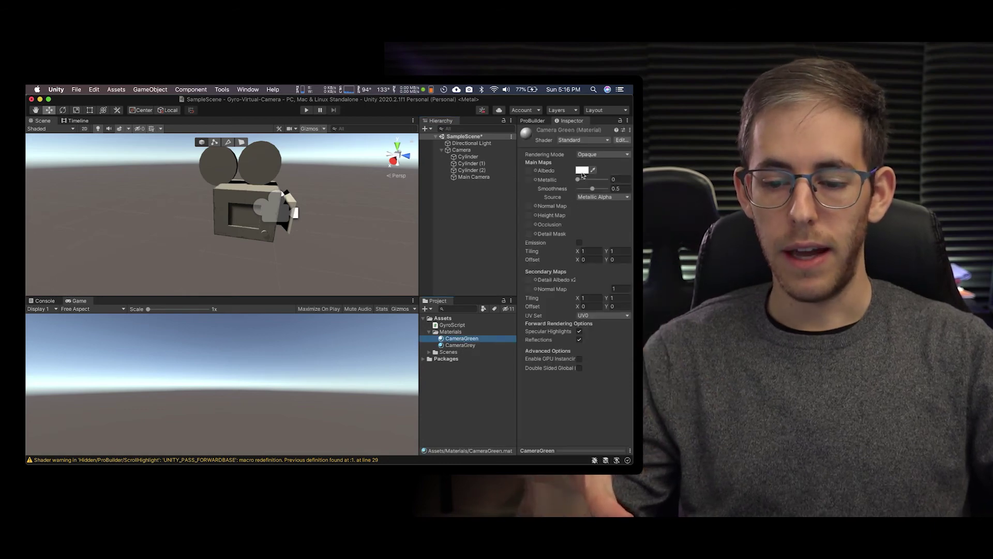
left_click(583, 171)
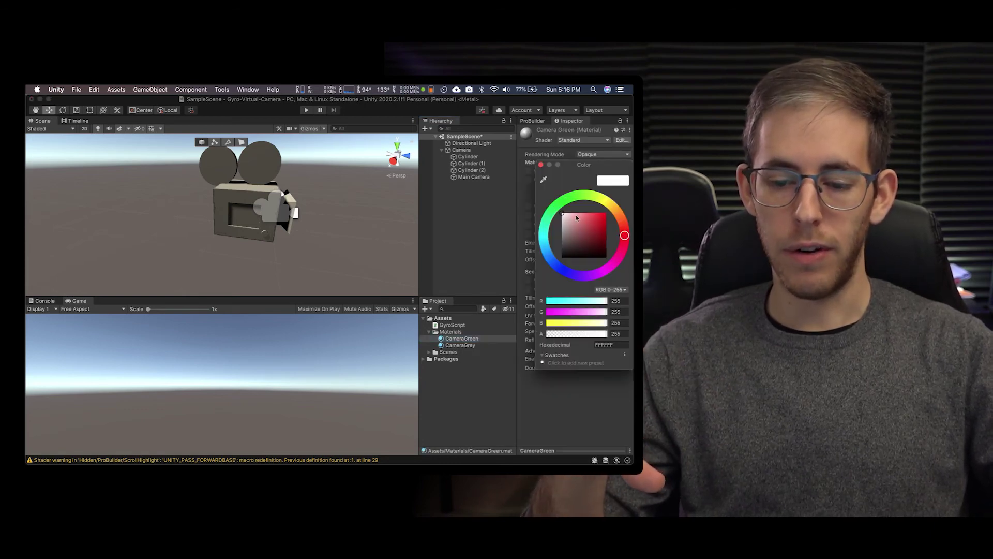
left_click(558, 206)
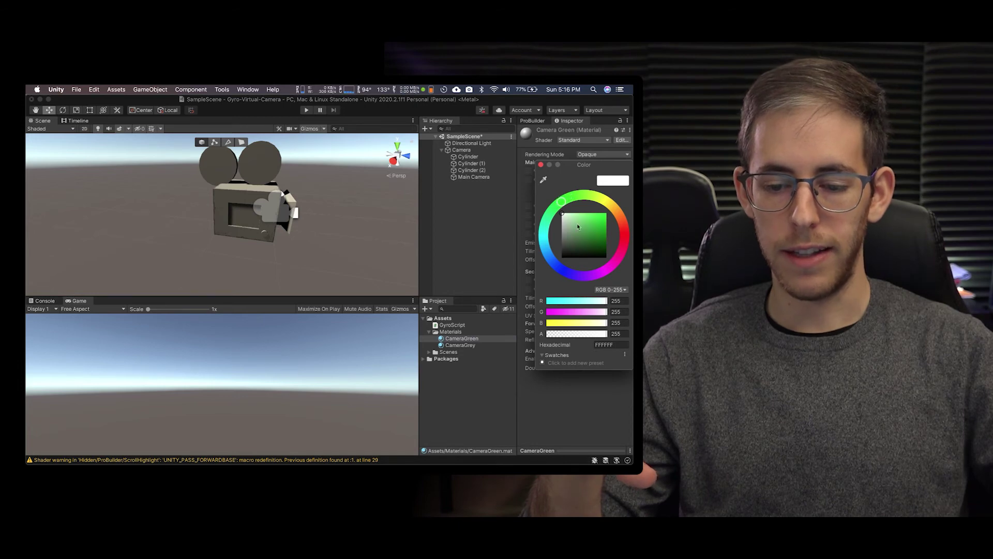
left_click_drag(578, 226, 589, 228)
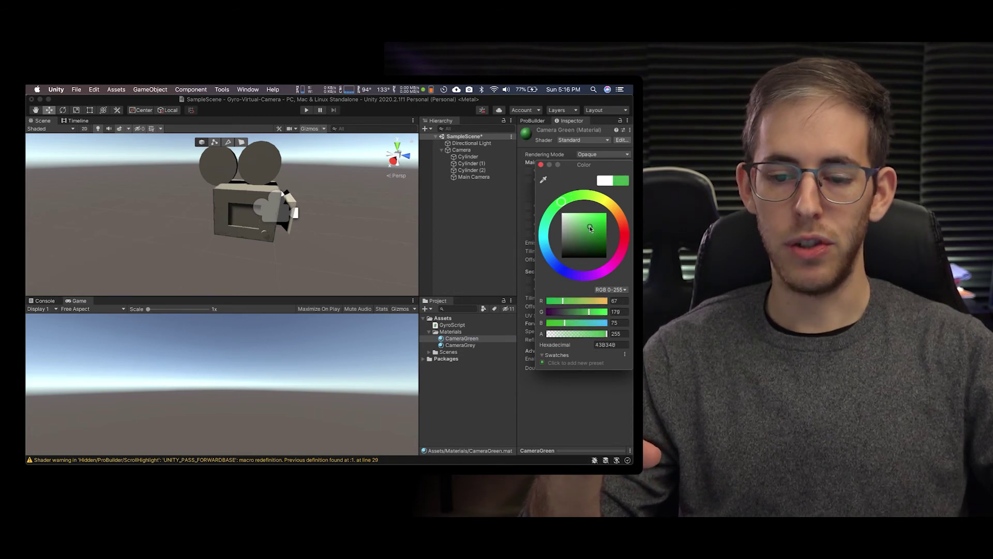
left_click(541, 166)
left_click(475, 229)
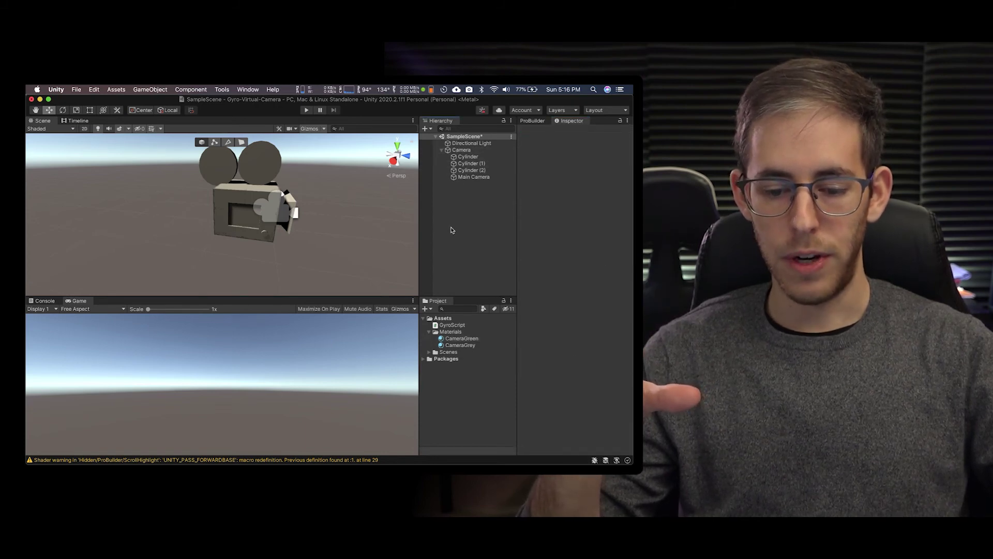
Apply CameraGrey to the Camera body and CameraGreen to Cylinder (1) and Cylinder (2)
left_click(444, 347)
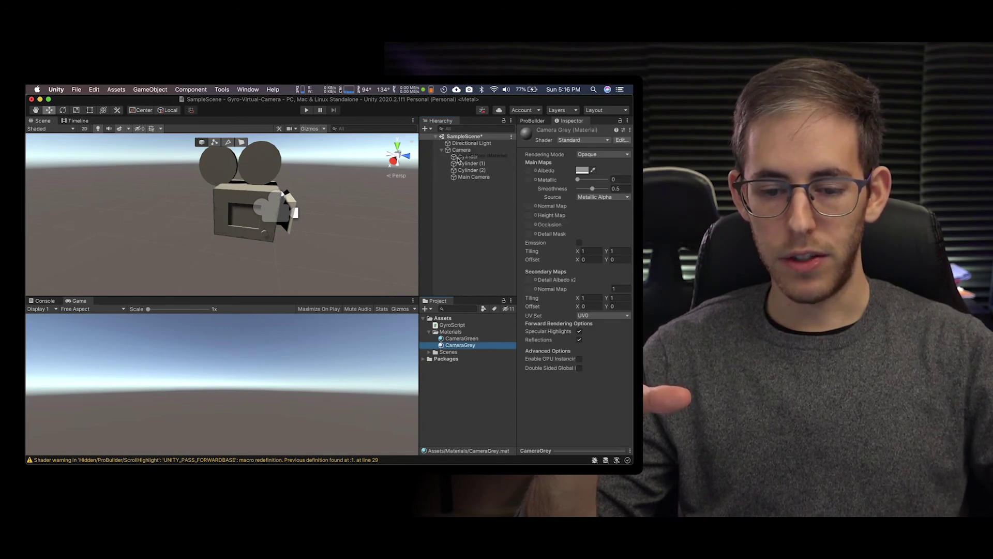
left_click_drag(448, 152, 452, 154)
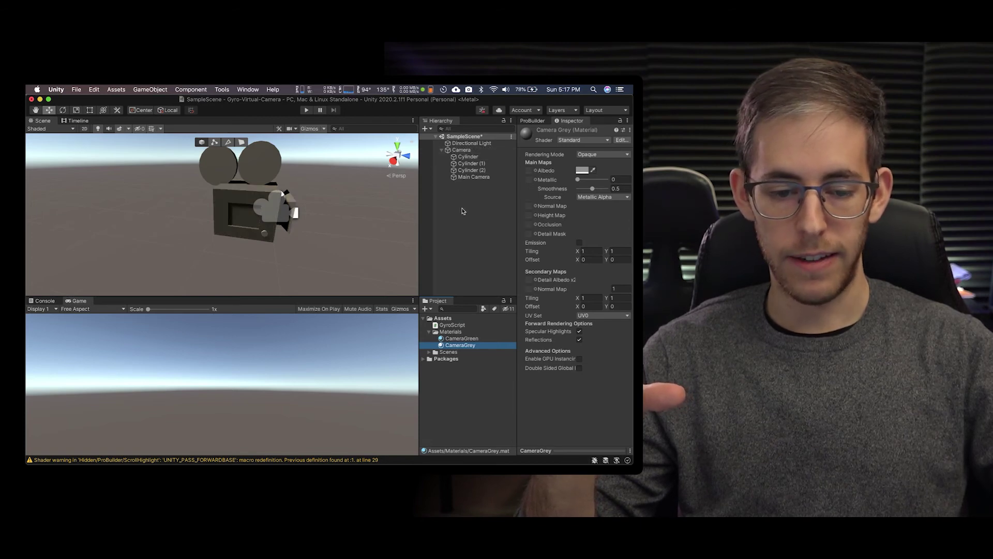
left_click_drag(441, 340, 454, 165)
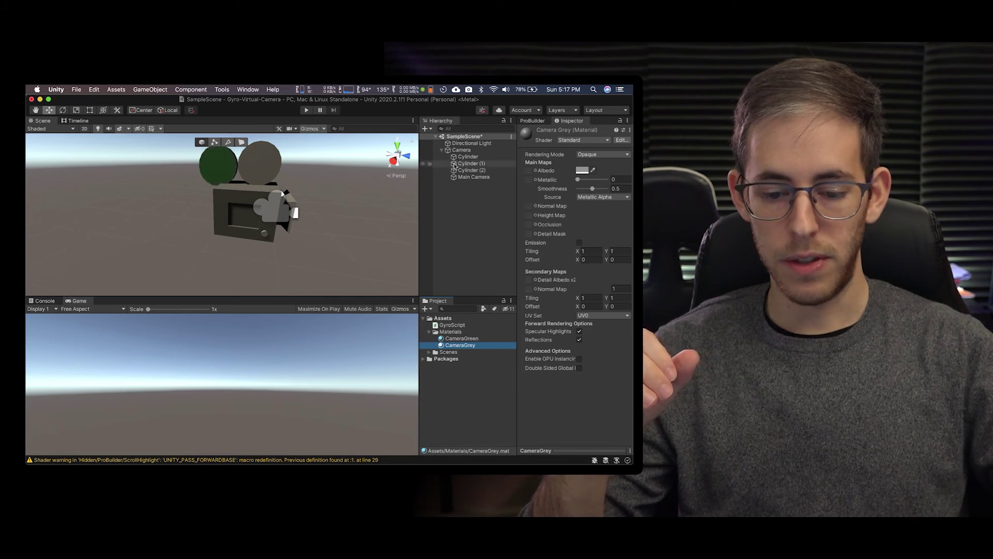
left_click_drag(443, 341, 458, 173)
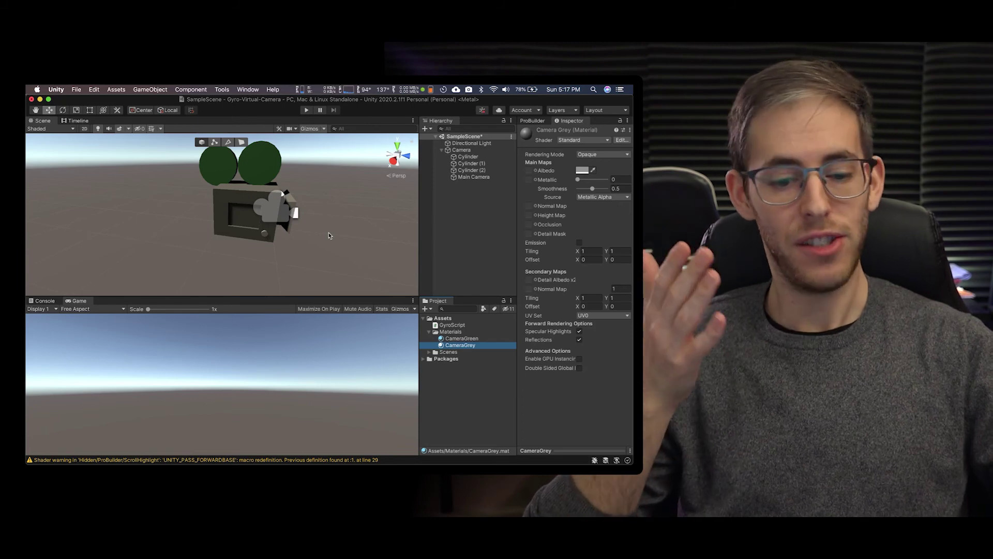
Select the camera model and check the Main Camera nested inside it
left_click(287, 223)
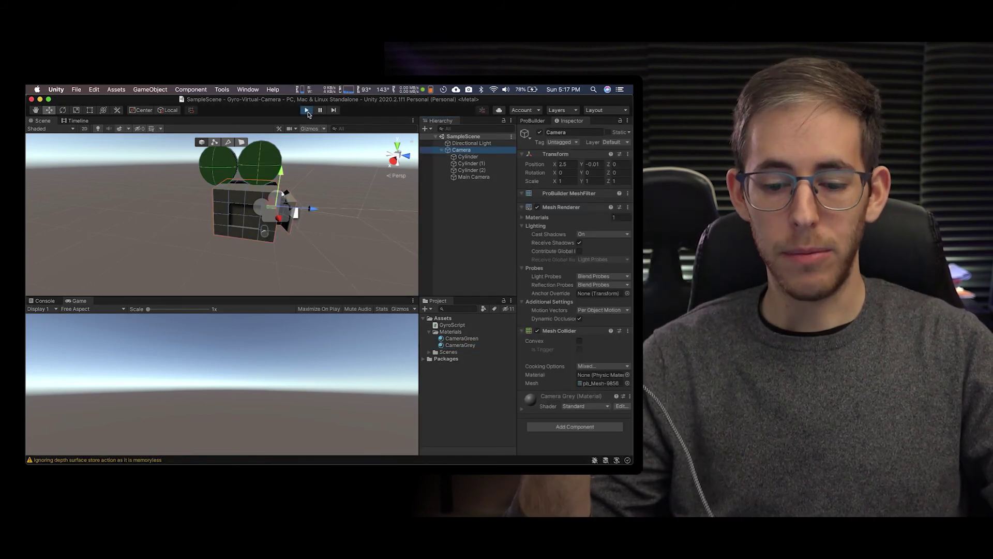
left_click(307, 110)
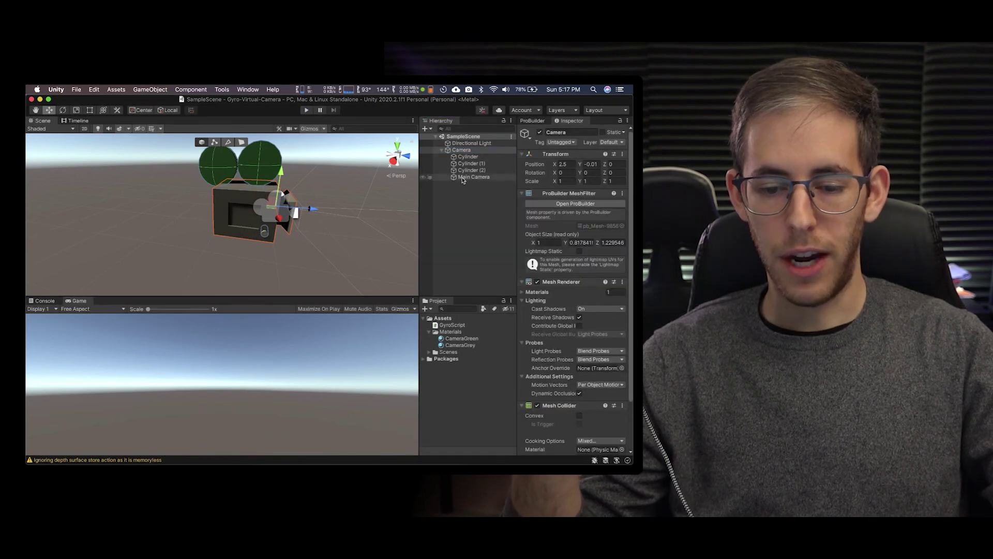
left_click(472, 177)
left_click(459, 233)
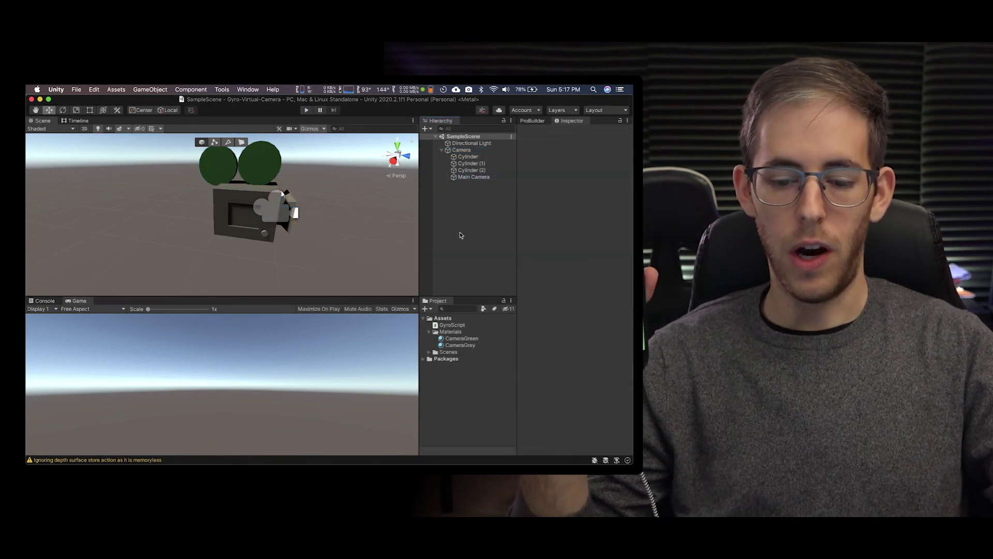
Add GyroScript as a component of the Camera object and play the scene
left_click_drag(444, 327, 450, 198)
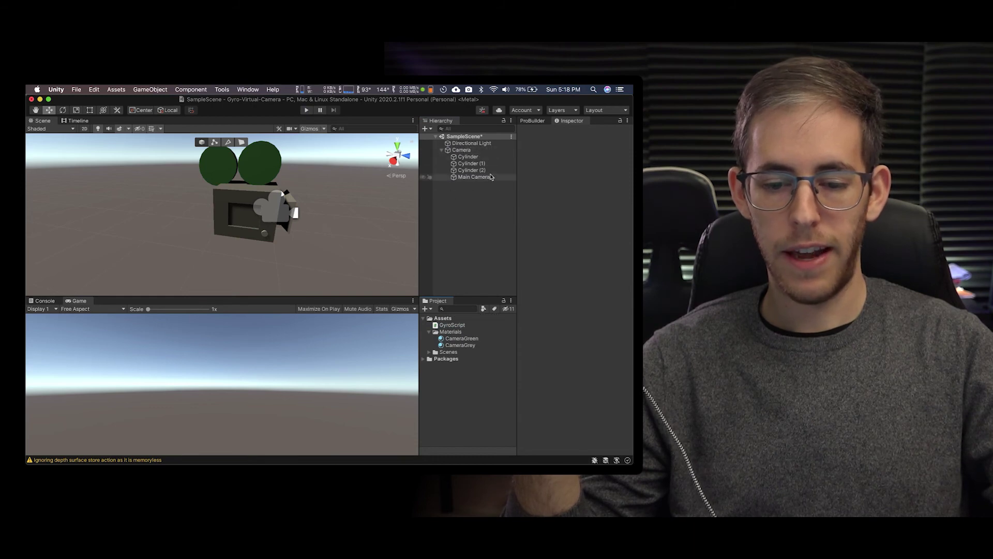
left_click_drag(492, 177, 461, 150)
scroll(526, 429, "down", 3)
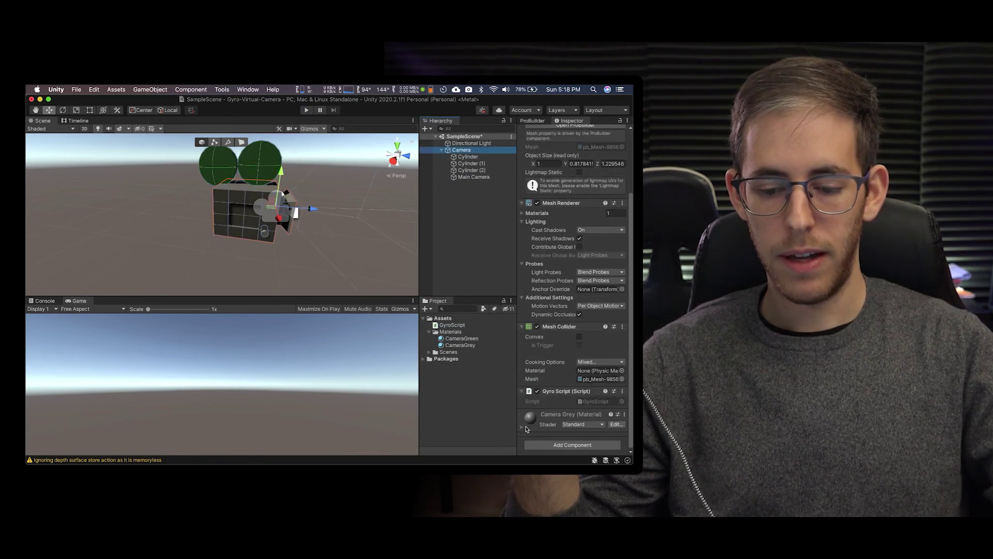
left_click(307, 110)
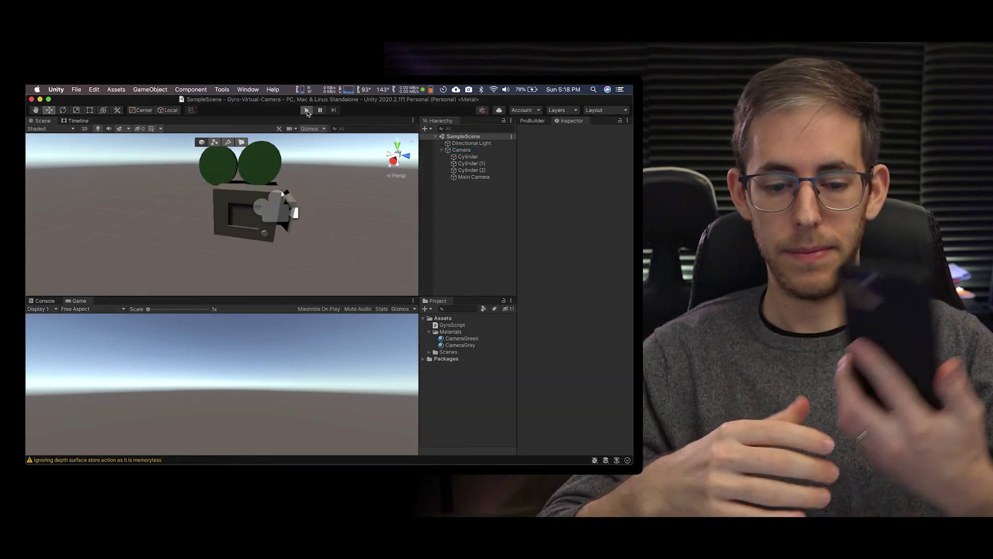